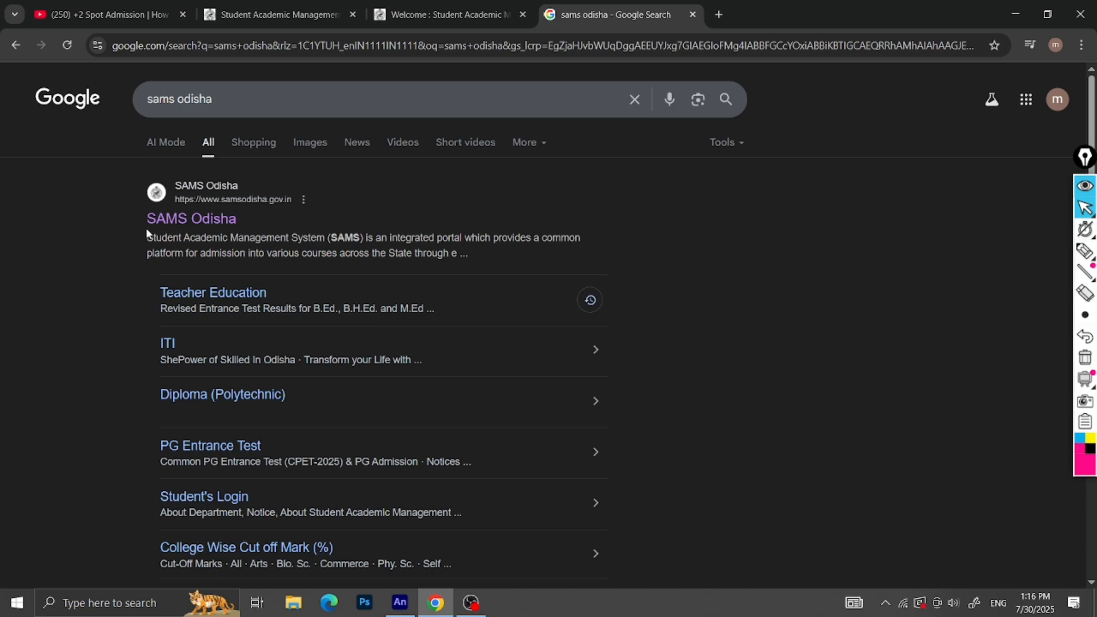
Step: Open the SAMS Odisha website from the search results and find its list of education courses
click(195, 225)
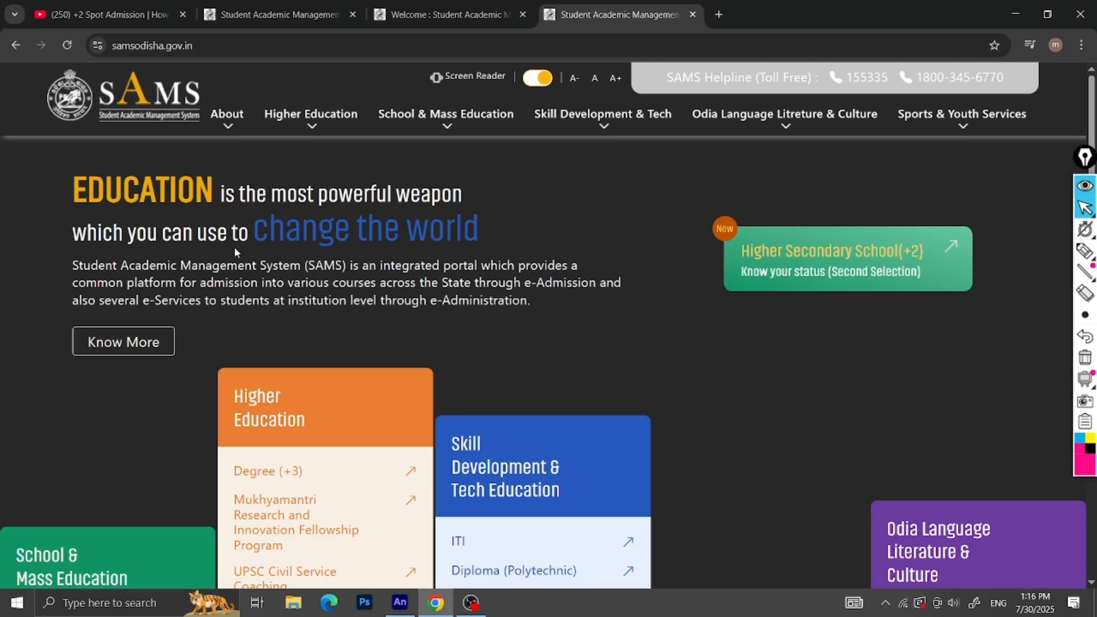
scroll(484, 292, down, 5)
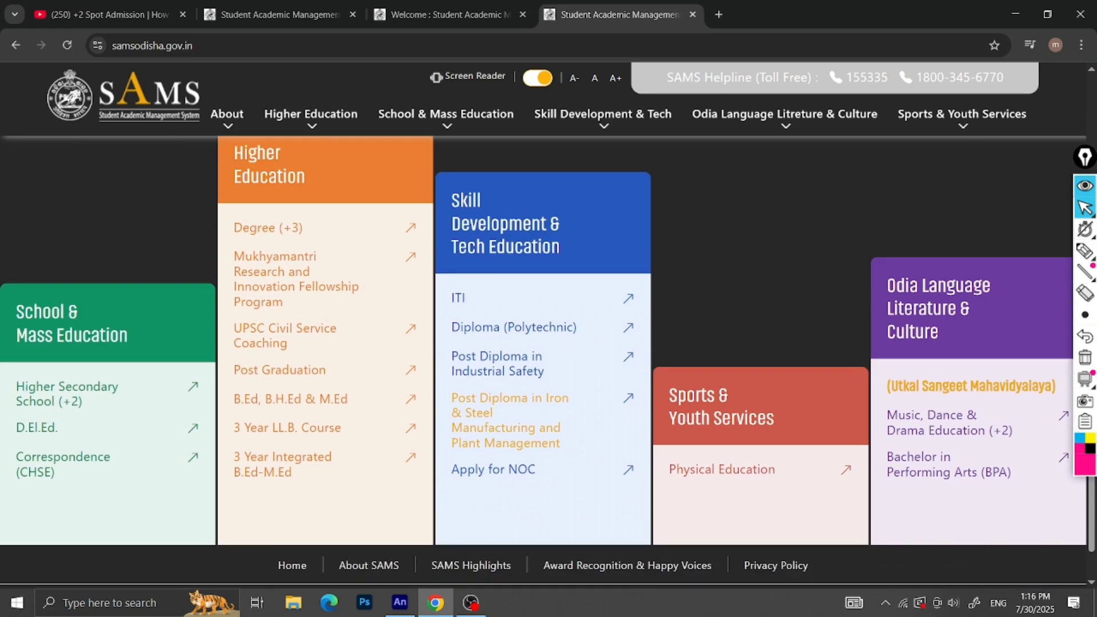
Step: Mark Higher Secondary School (+2) with a pen tick and circle, and clear the annotations
click(1084, 250)
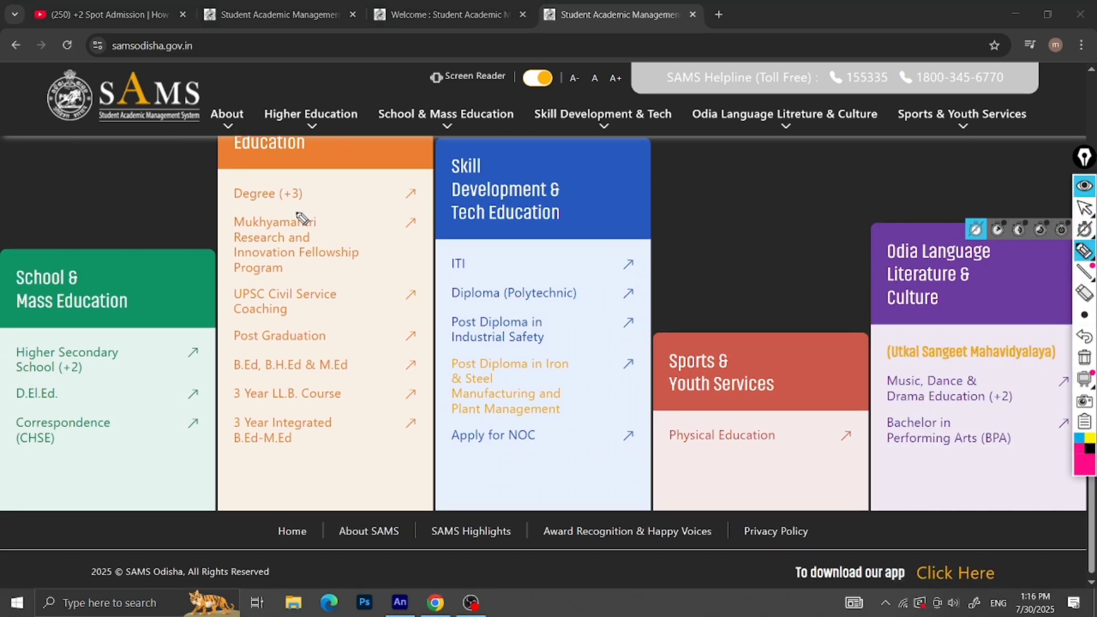
drag(122, 354, 268, 312)
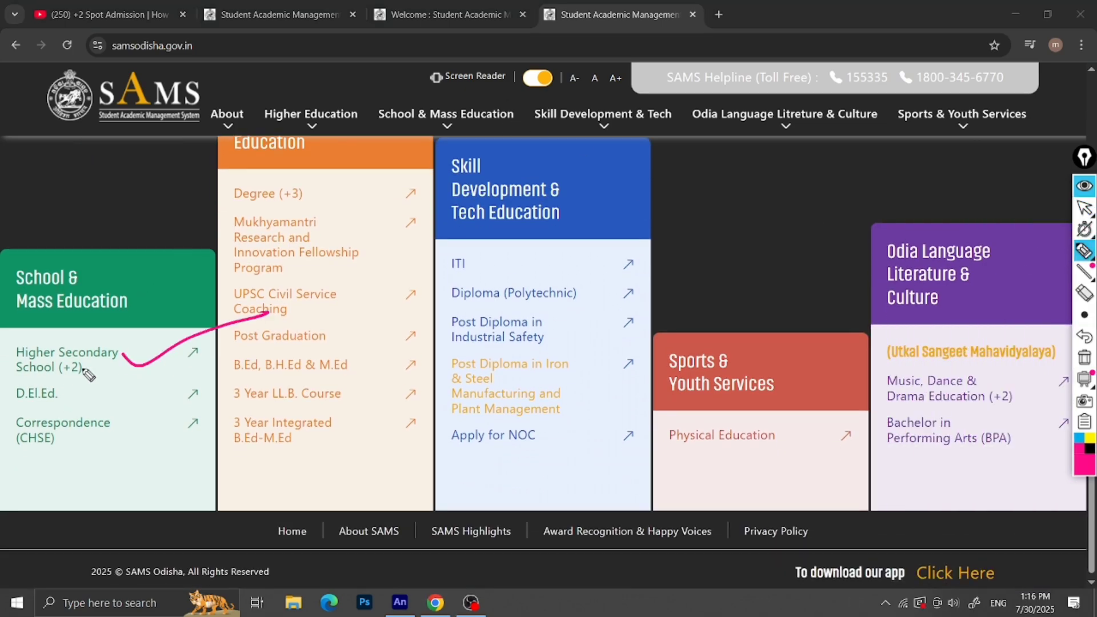
mouse_move(11, 377)
mouse_down()
mouse_move(152, 343)
mouse_move(74, 389)
mouse_move(11, 372)
mouse_up()
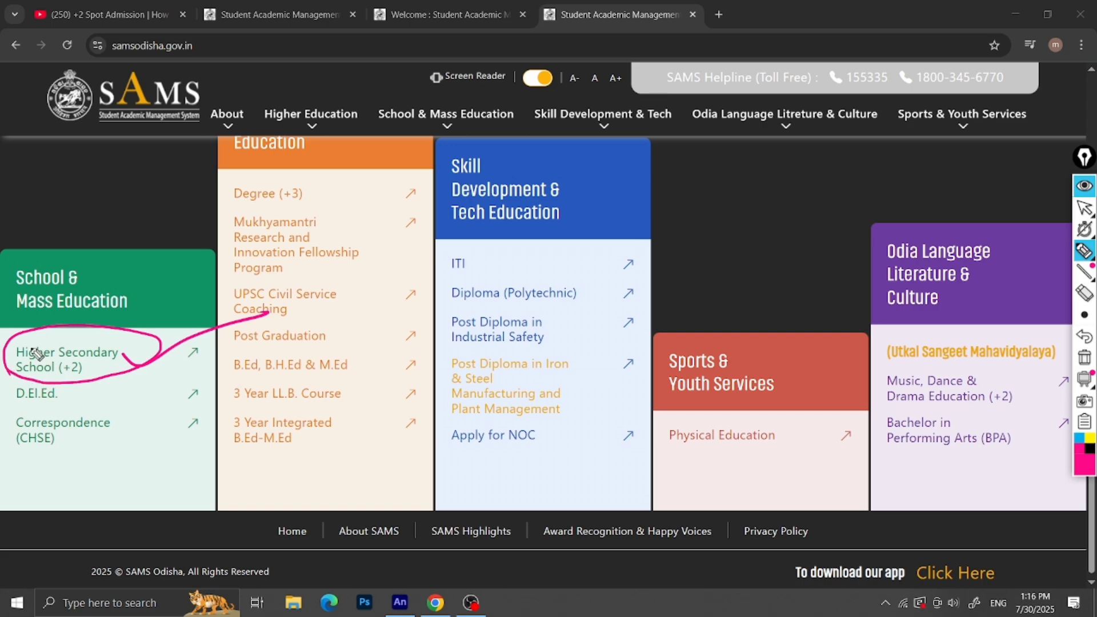
click(1085, 357)
click(1085, 207)
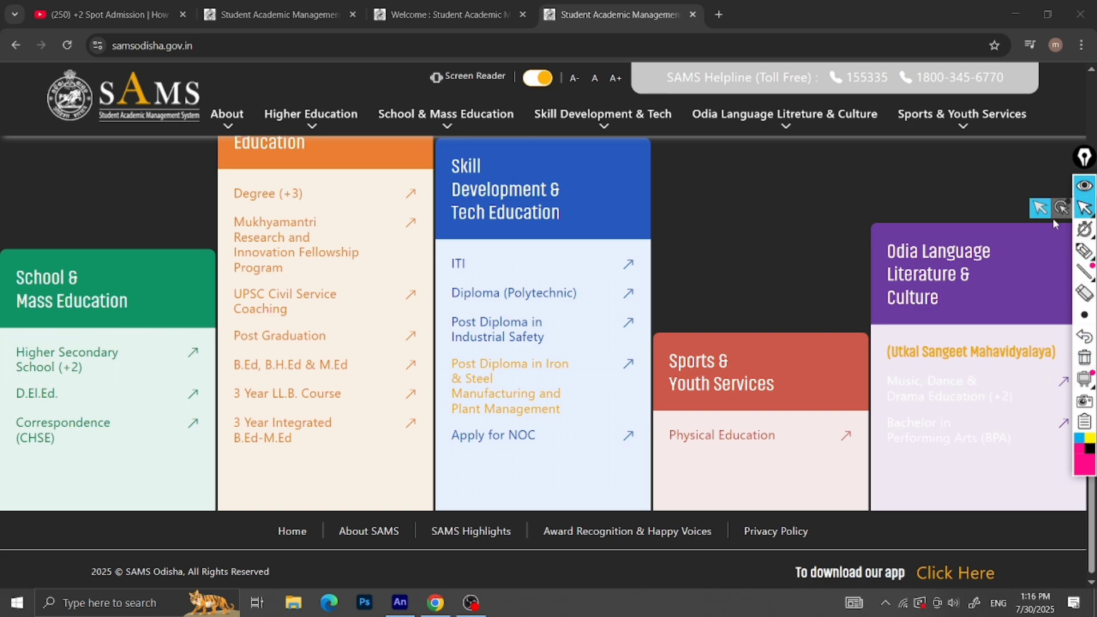
Step: Open the Higher Secondary School (+2) portal and dismiss the helpline popup
click(64, 354)
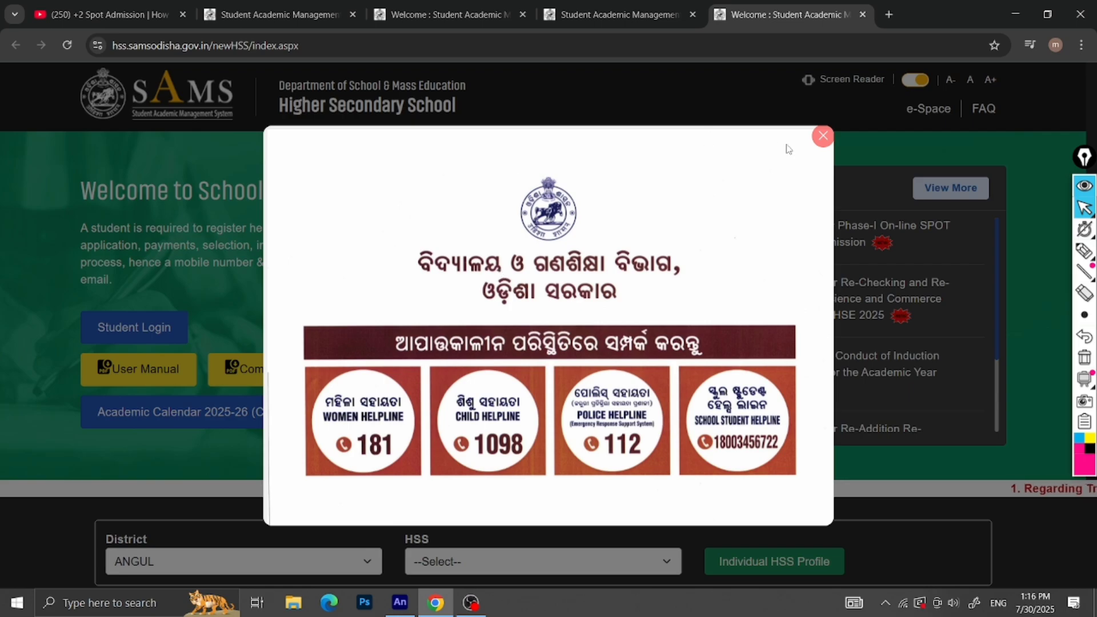
click(821, 132)
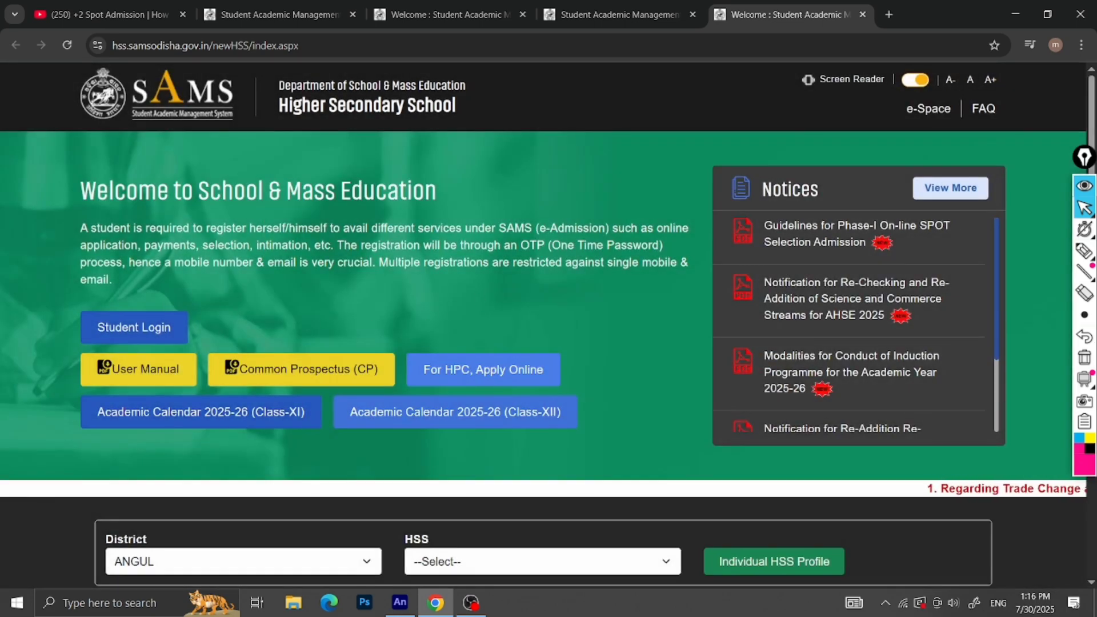
scroll(490, 287, down, 2)
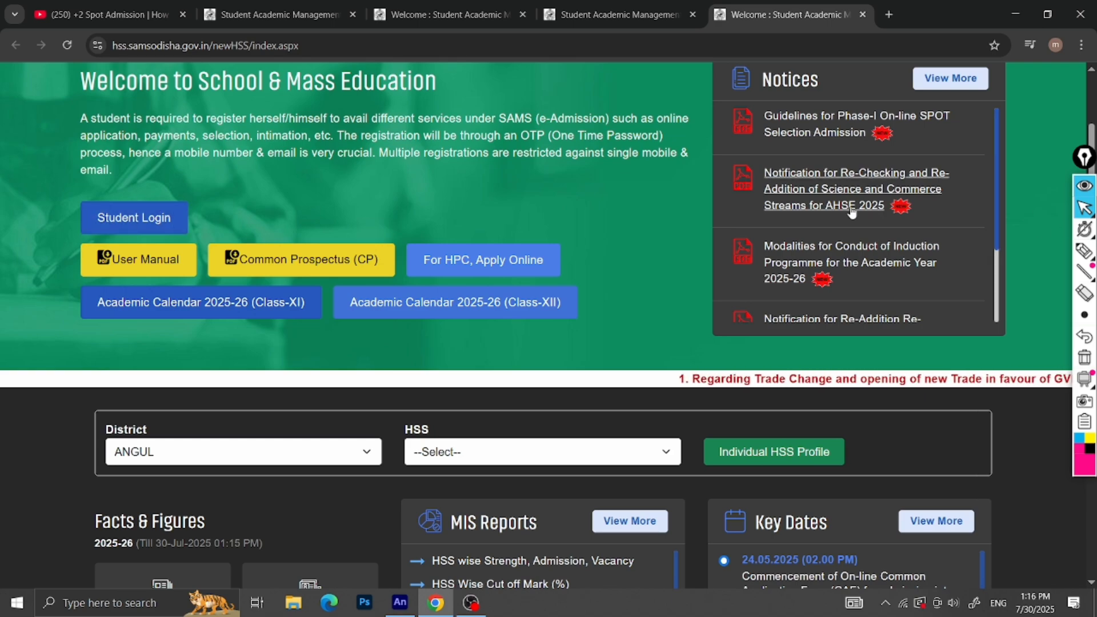
Step: Open the existing student login and sign in for class XI with the student's mobile number, password and captcha
click(148, 222)
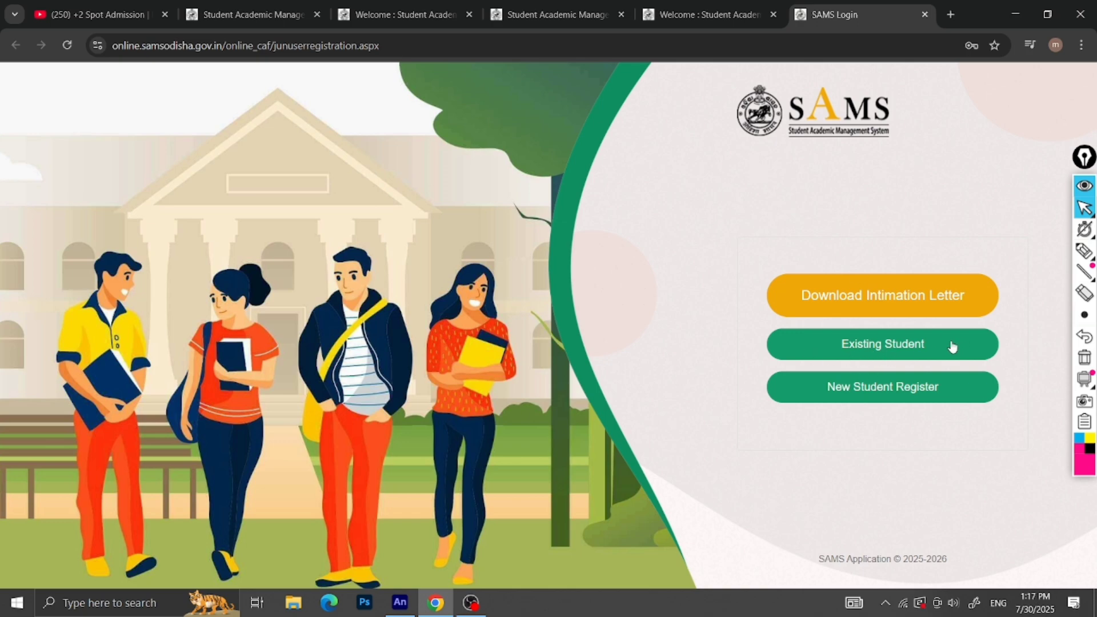
click(866, 345)
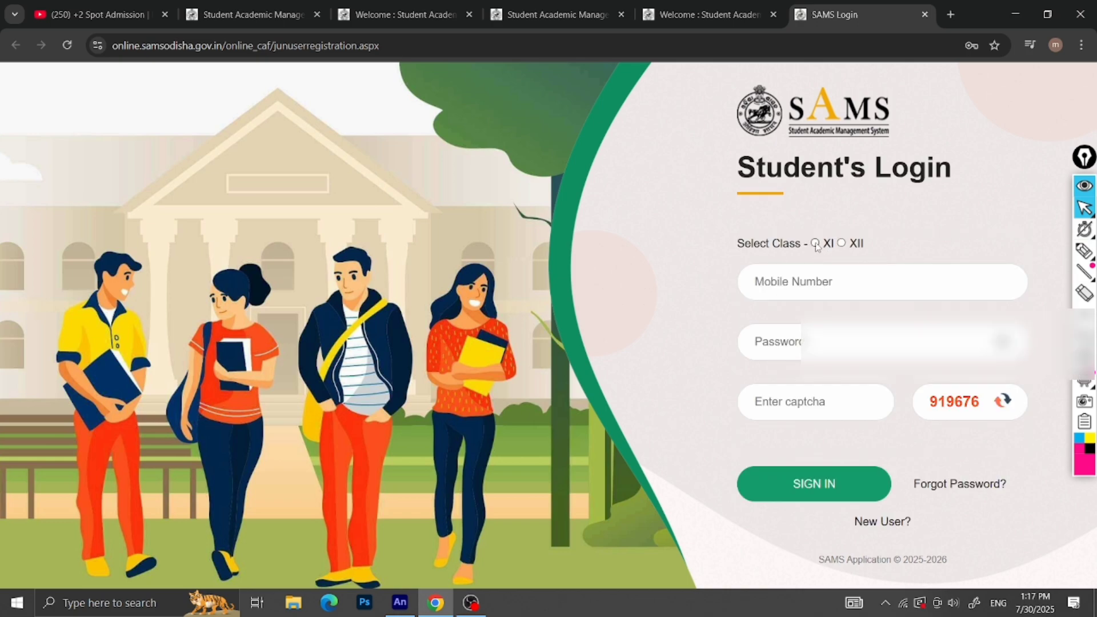
click(814, 281)
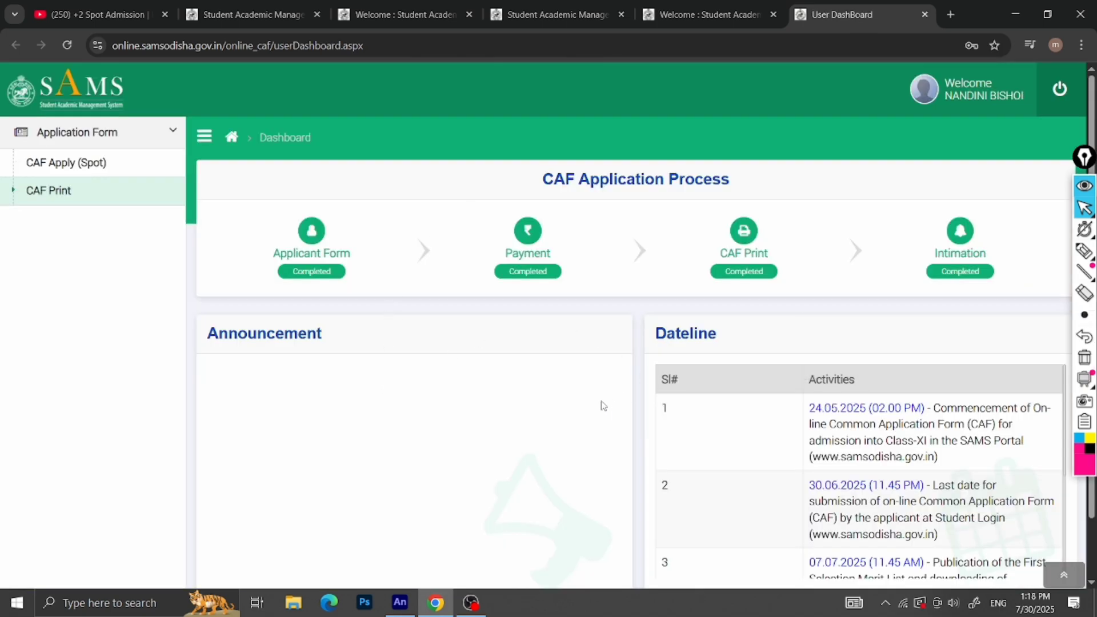
Step: Mark the CAF Apply (Spot) entry on the dashboard with a pen tick and clear the annotation
scroll(579, 403, down, 2)
scroll(574, 305, up, 2)
click(1084, 251)
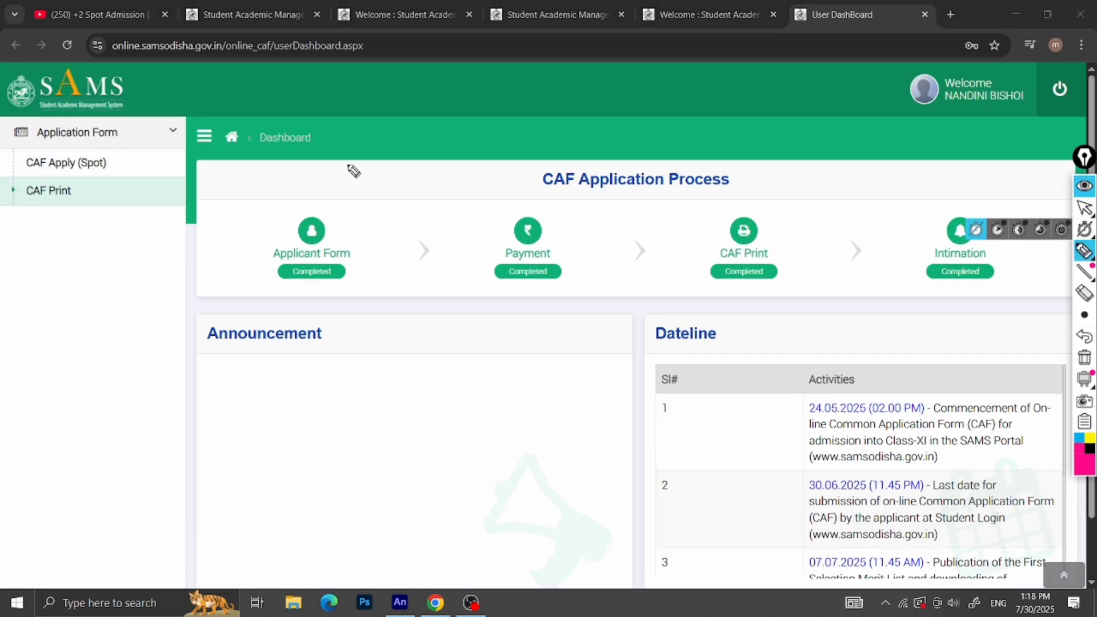
drag(132, 155, 302, 130)
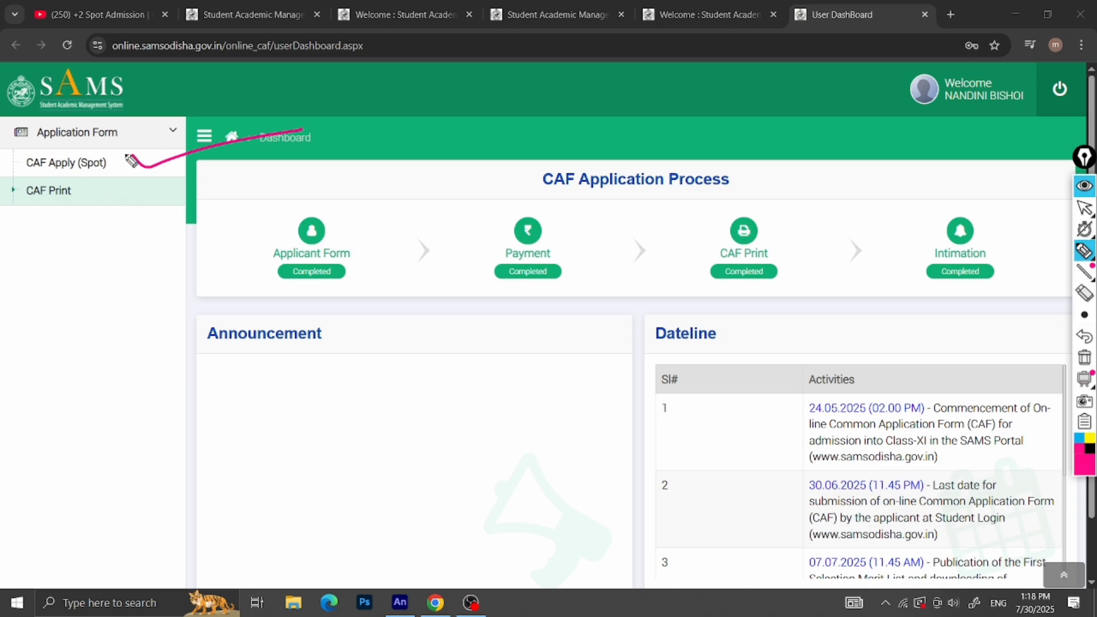
click(1084, 358)
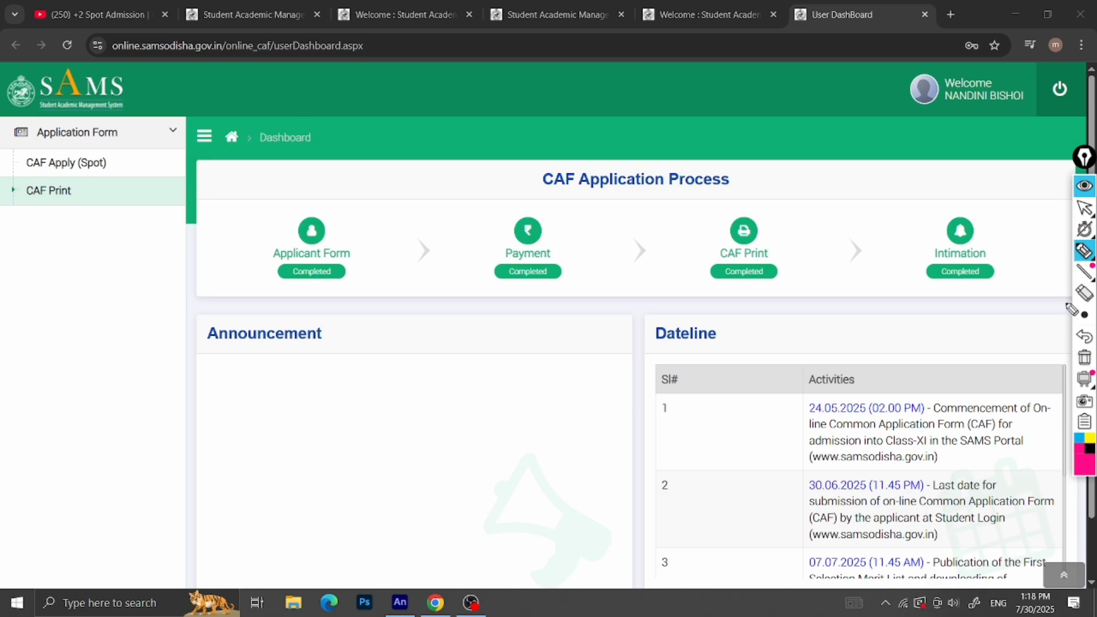
click(1084, 209)
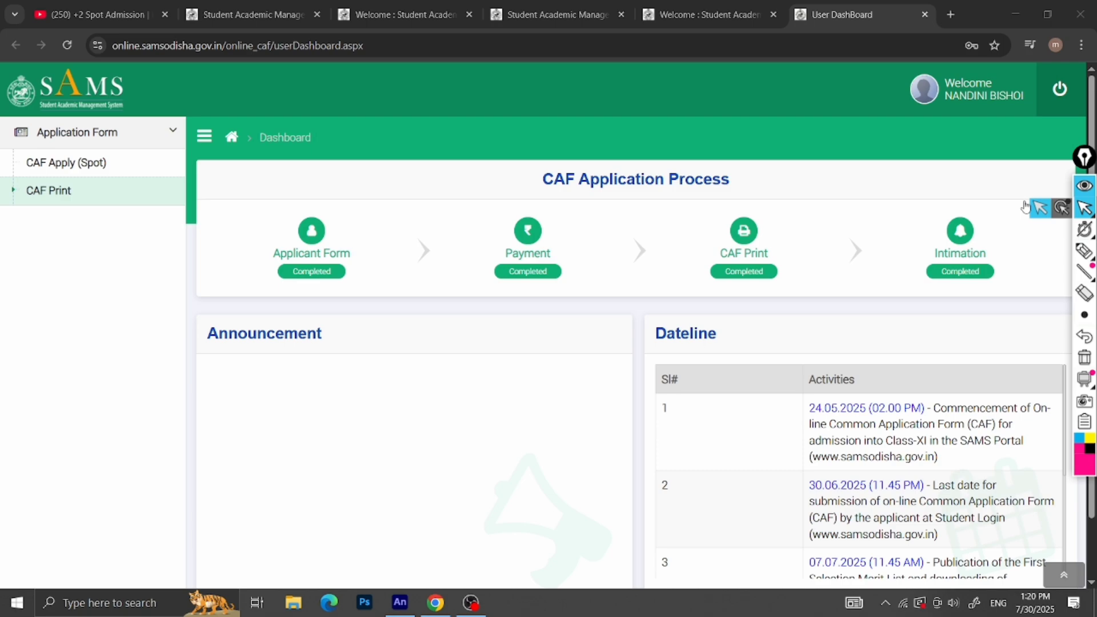
Step: Open the CAF Apply (Spot) form and review its Personal Info section through to the end
click(73, 163)
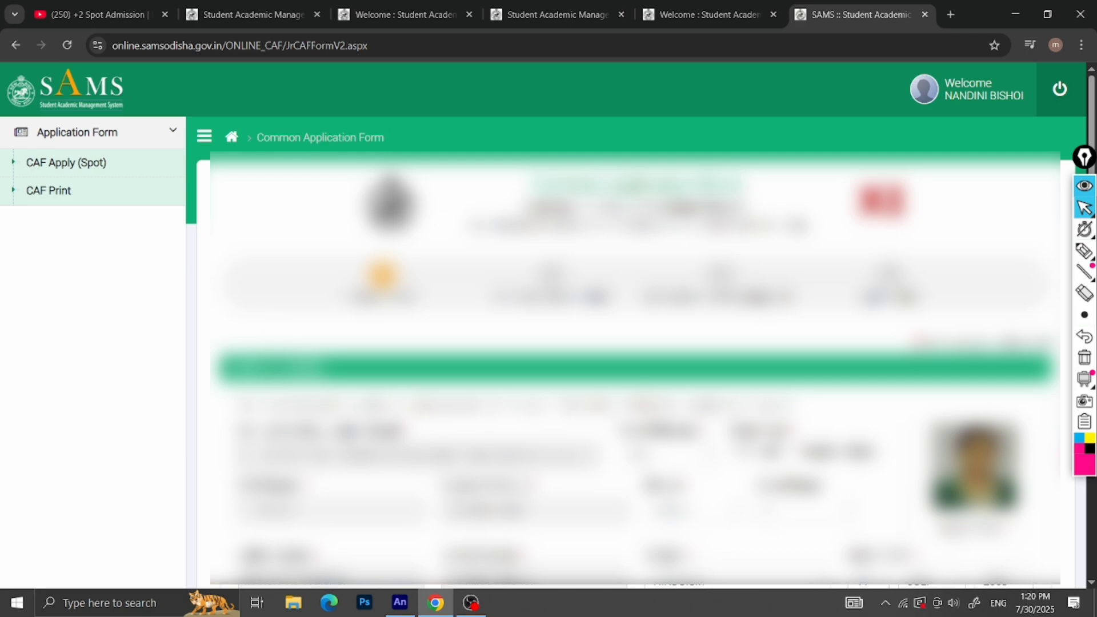
scroll(629, 325, down, 2)
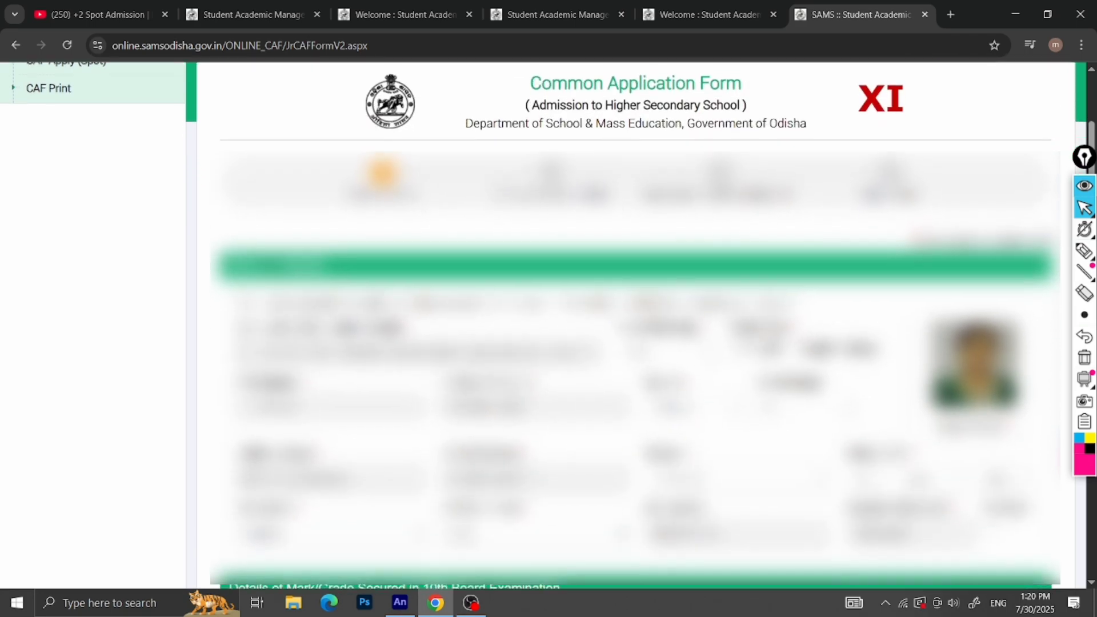
scroll(629, 324, down, 1)
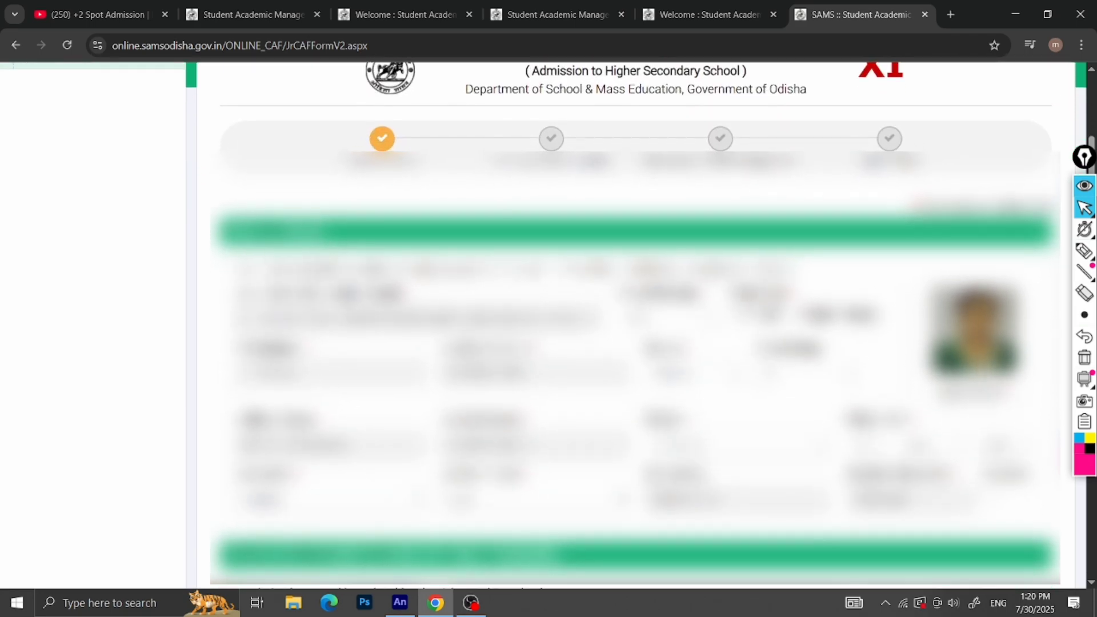
scroll(222, 142, down, 1)
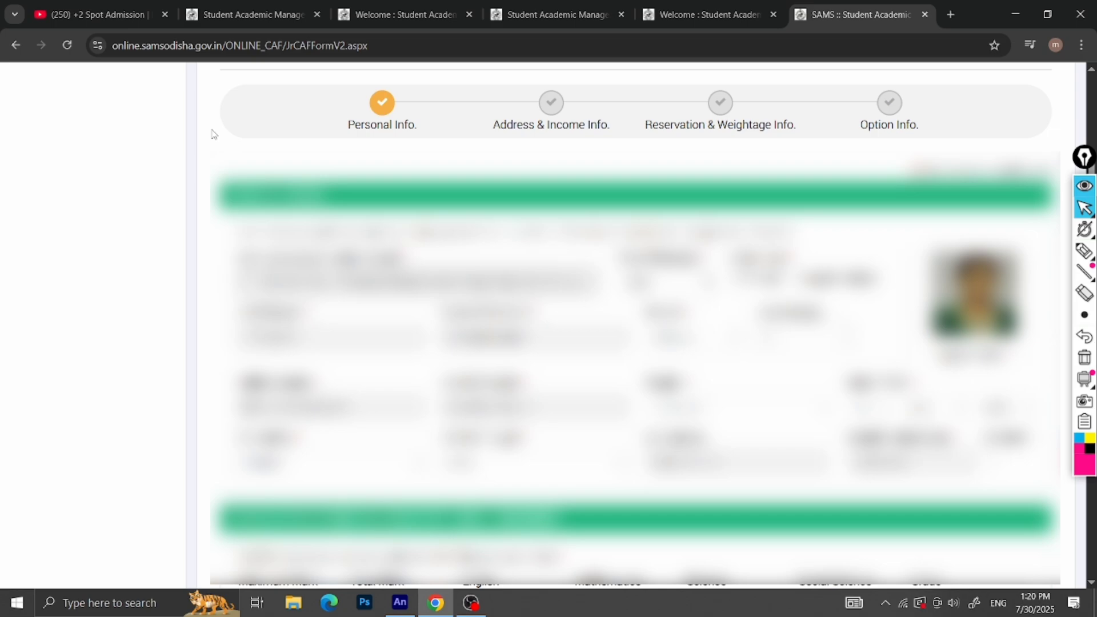
scroll(213, 134, down, 5)
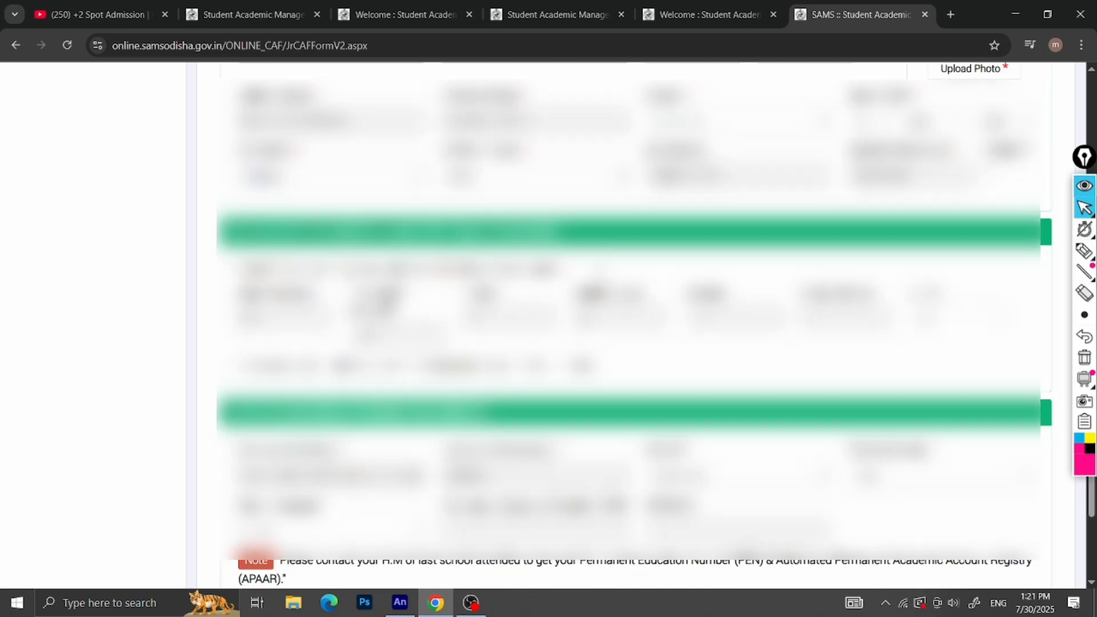
scroll(482, 487, down, 3)
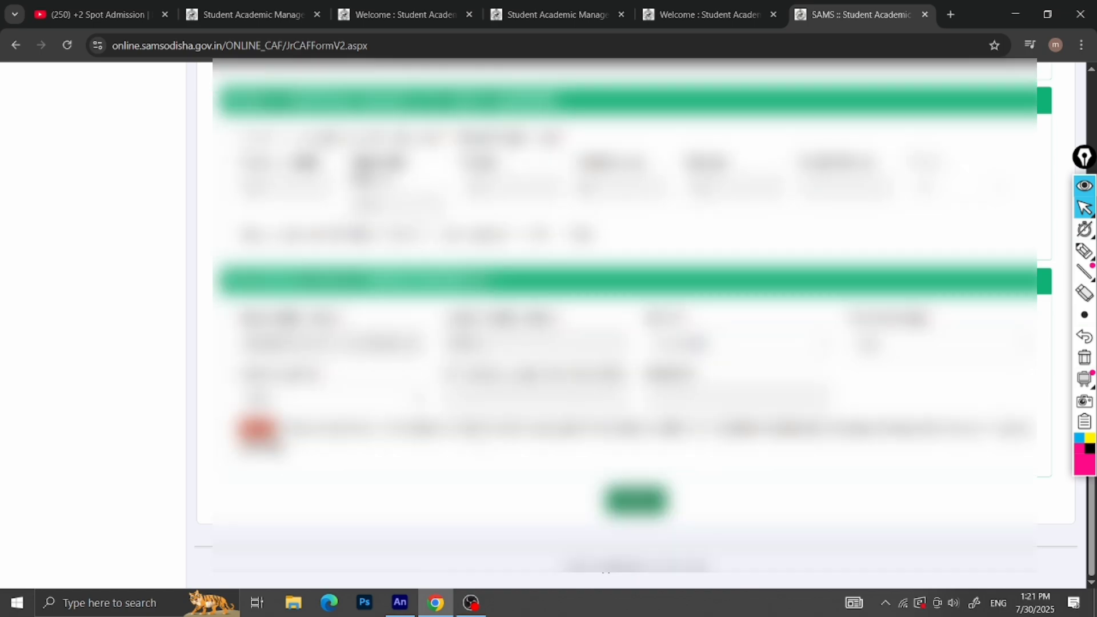
Step: Review the Address & Income Info section of the application form and proceed to the following section
scroll(629, 320, up, 10)
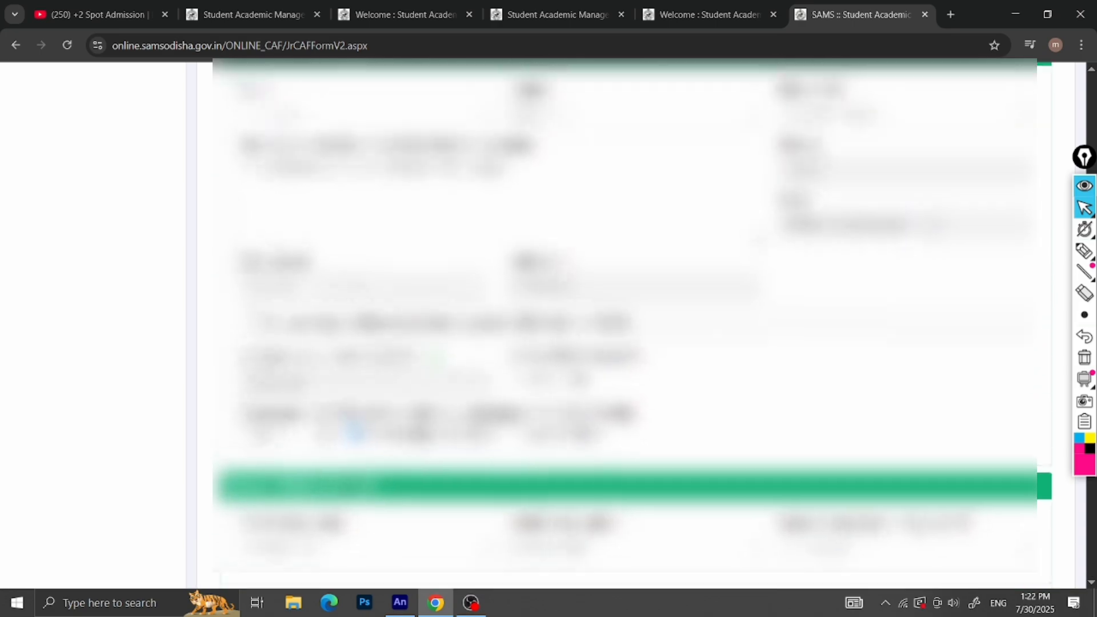
scroll(629, 320, up, 2)
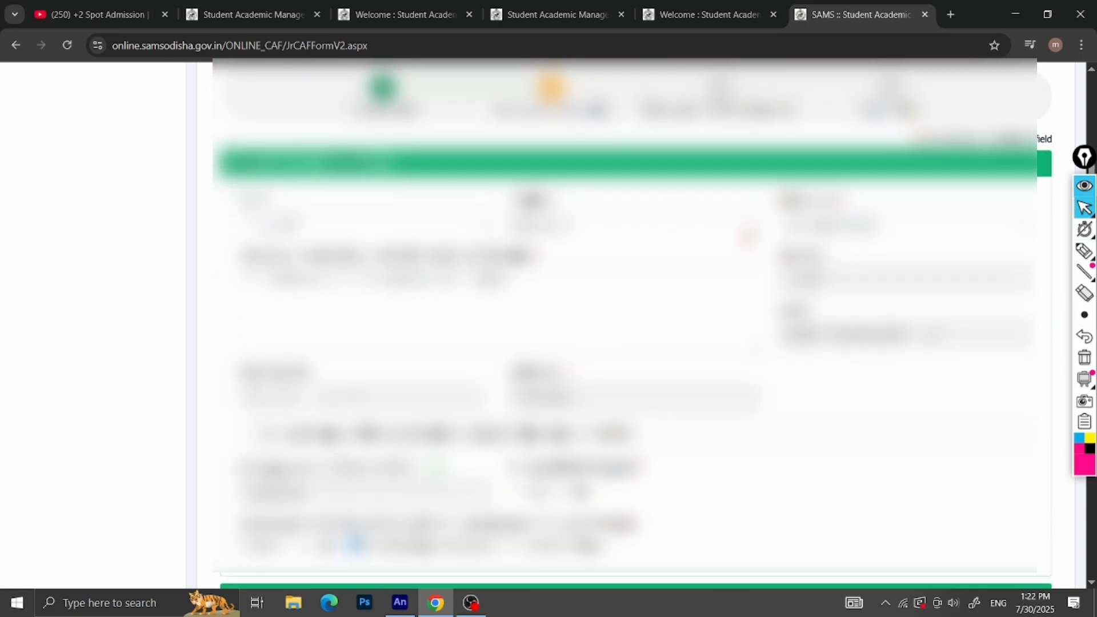
scroll(628, 320, down, 3)
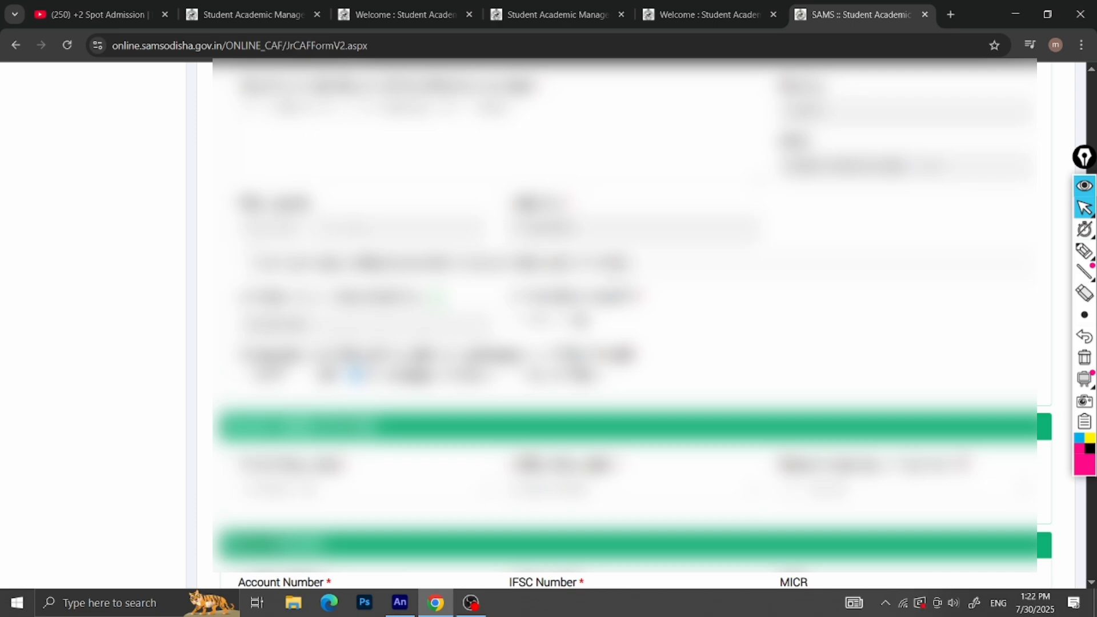
scroll(629, 320, down, 4)
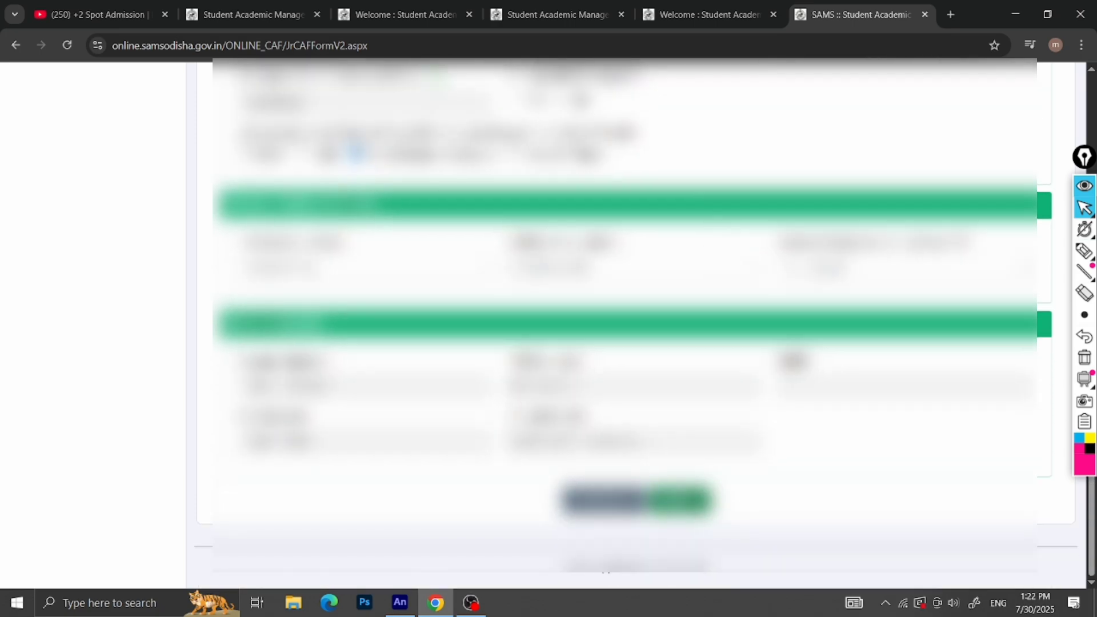
scroll(629, 320, up, 6)
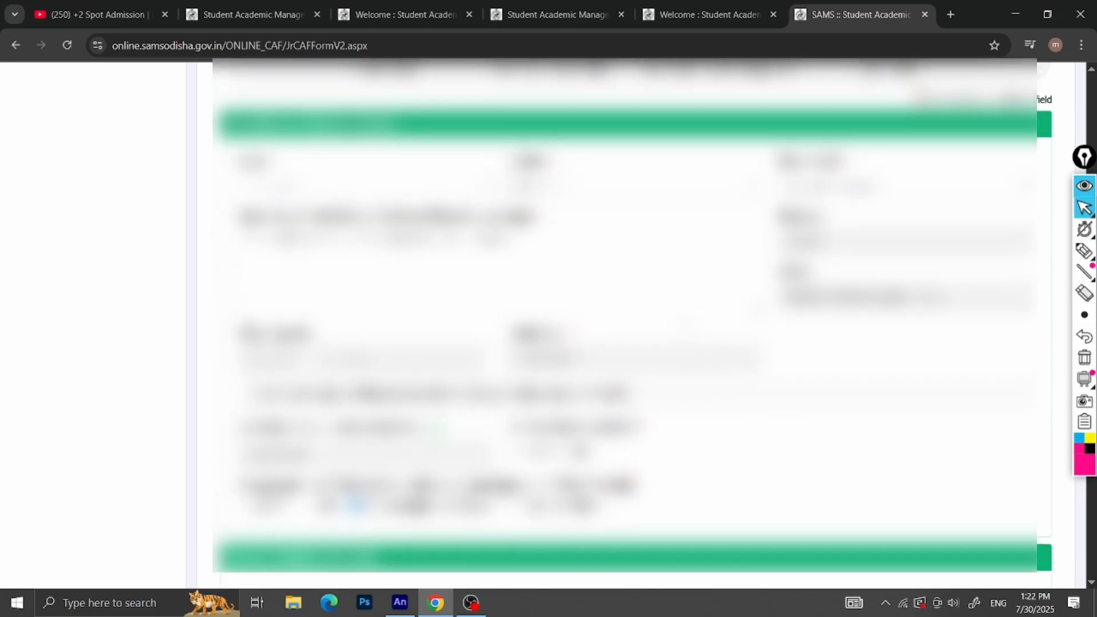
scroll(703, 297, up, 5)
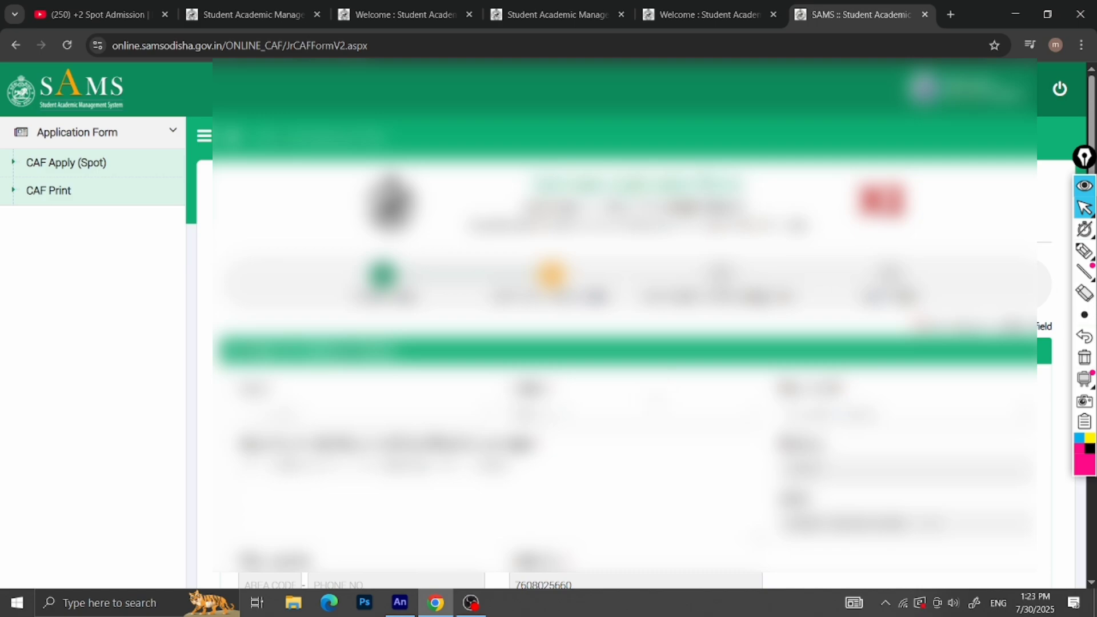
scroll(629, 320, down, 8)
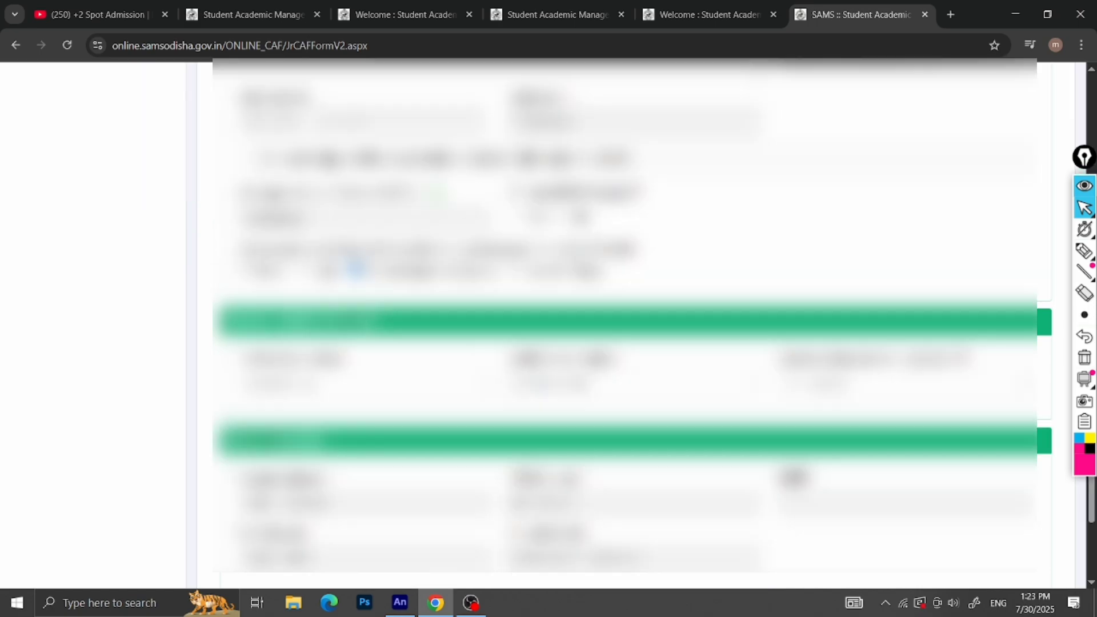
scroll(673, 386, down, 2)
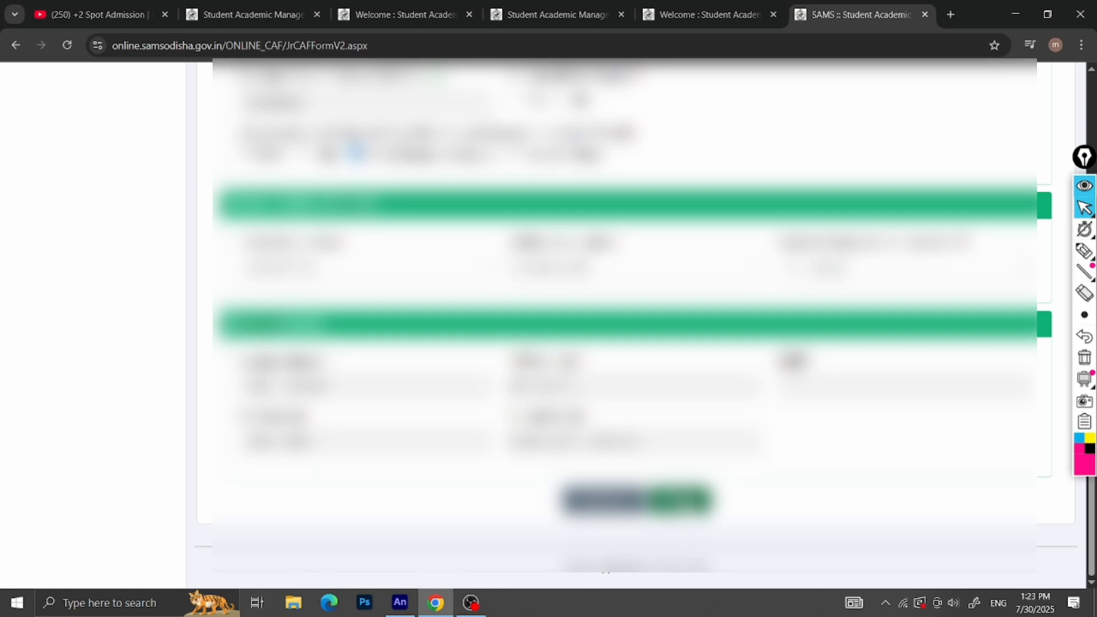
click(683, 503)
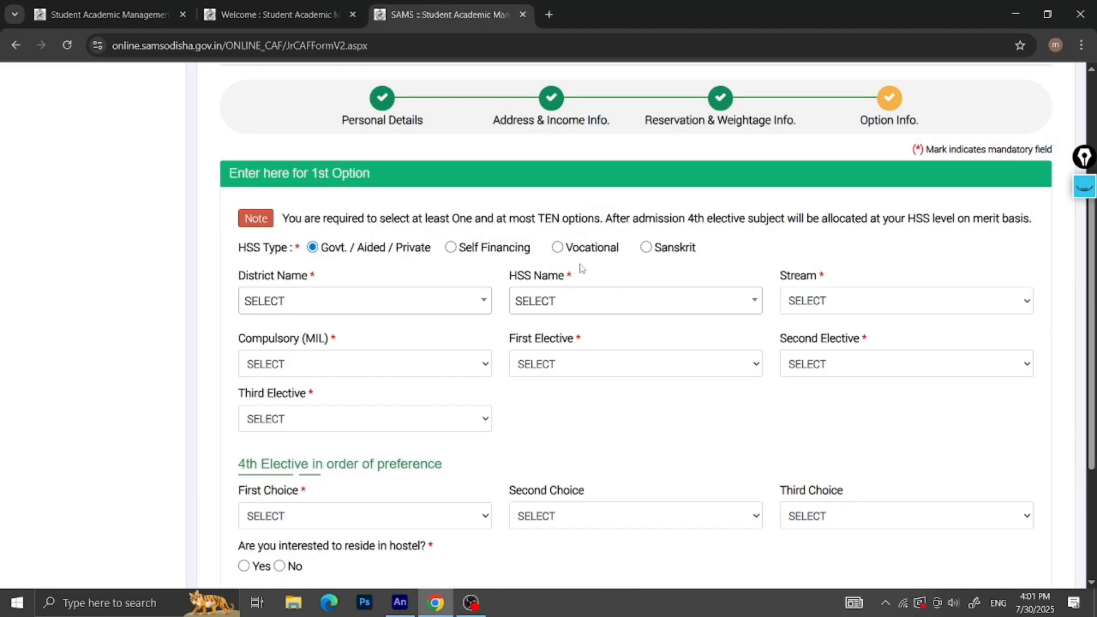
Step: Set the 1st option's district to BALASORE and its HSS to KUNTALA KUMARI SABAT WOMEN'S HIGHER SECONDARY SCHOOL, BALASORE
click(337, 302)
click(316, 419)
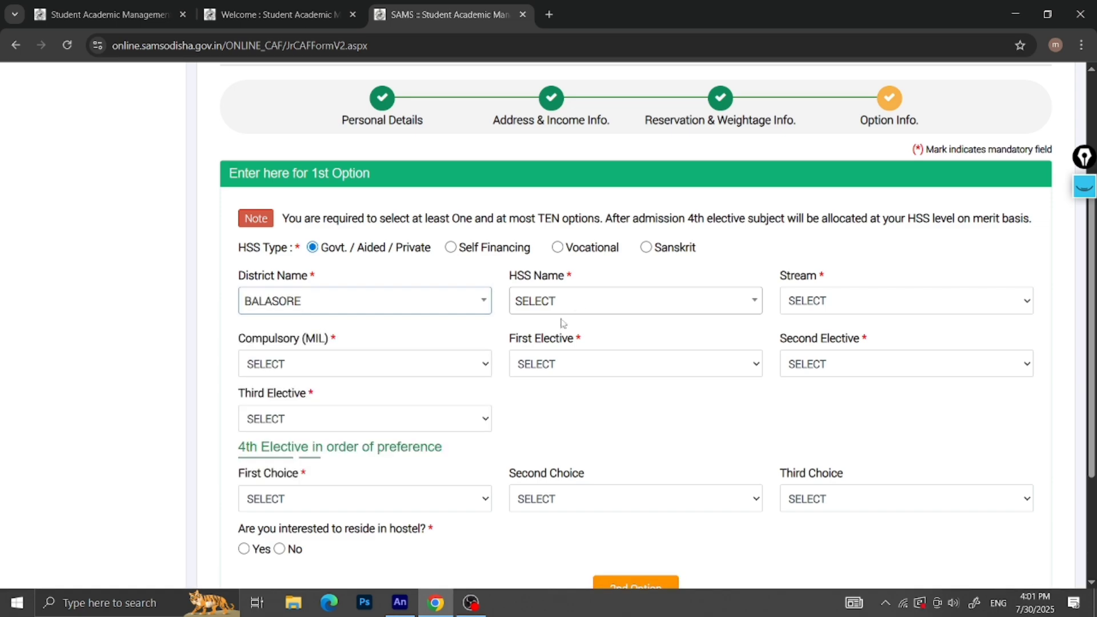
click(564, 304)
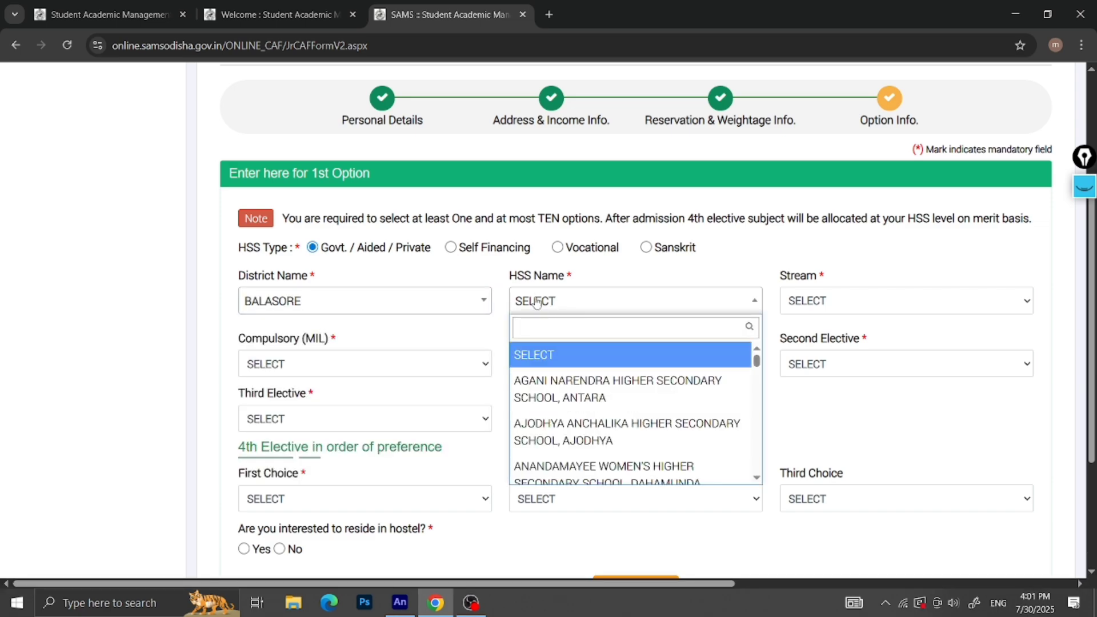
text(K)
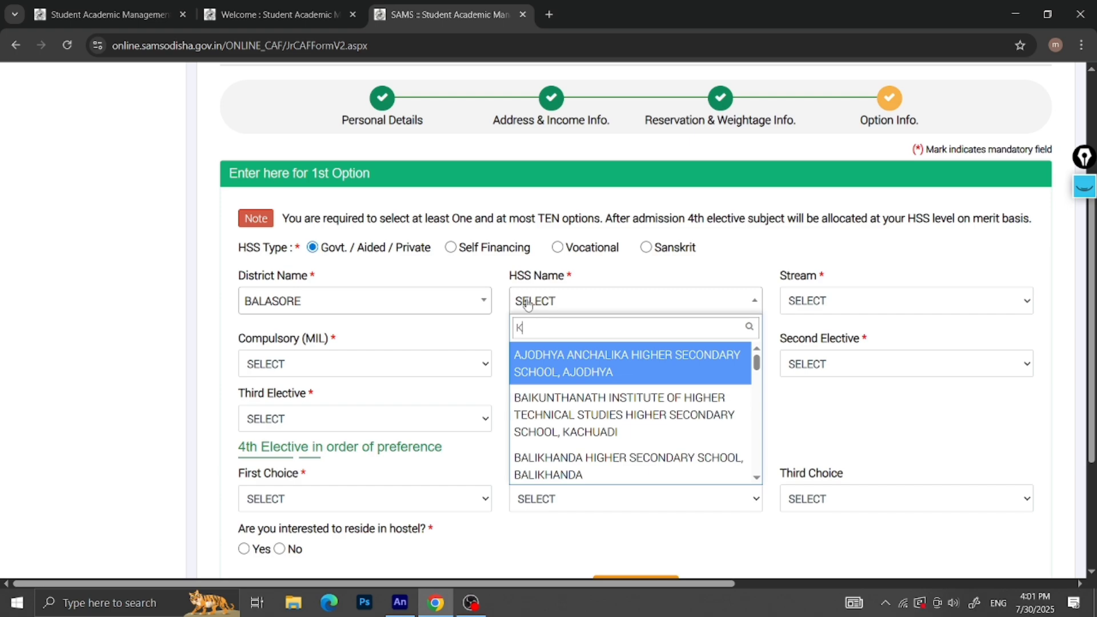
text(UNTA)
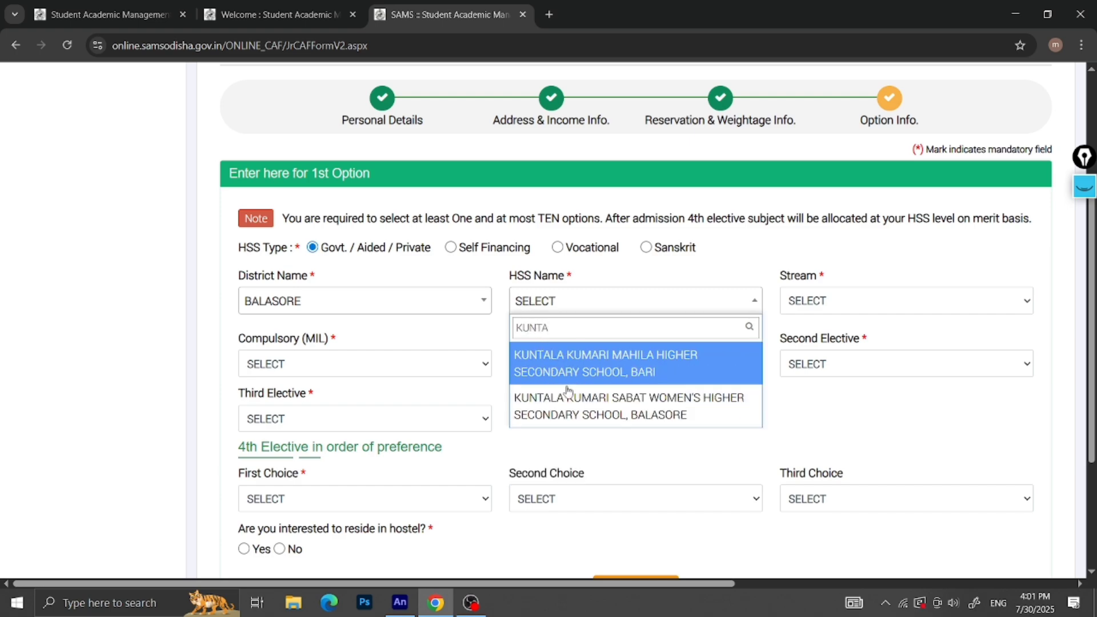
click(631, 412)
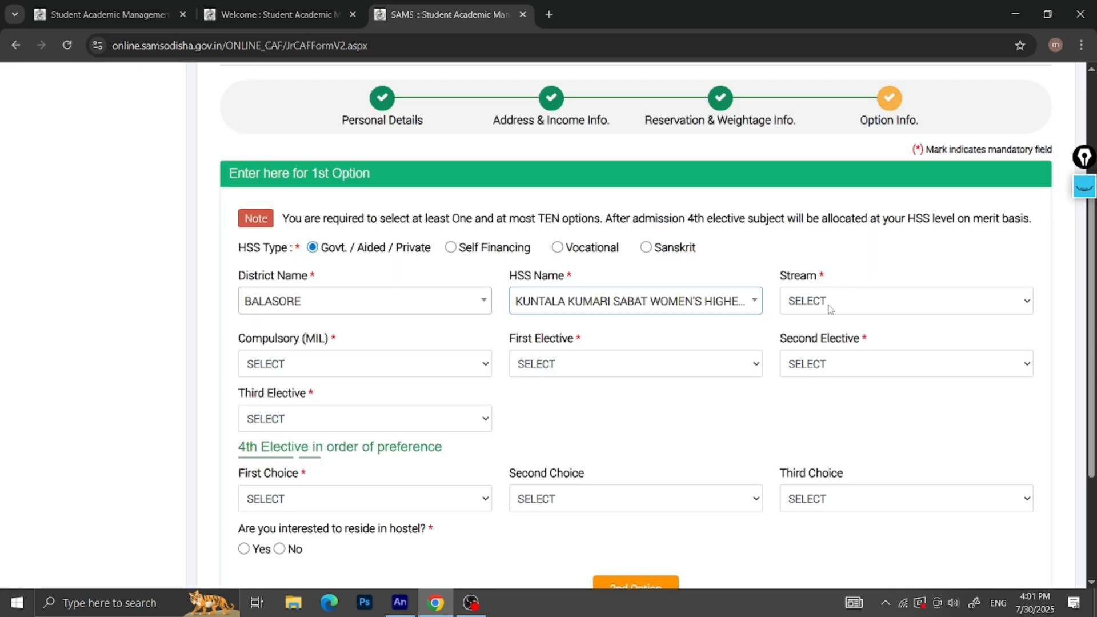
Step: Choose the ARTS stream for the 1st option and dismiss the cut-off mark notice
click(832, 309)
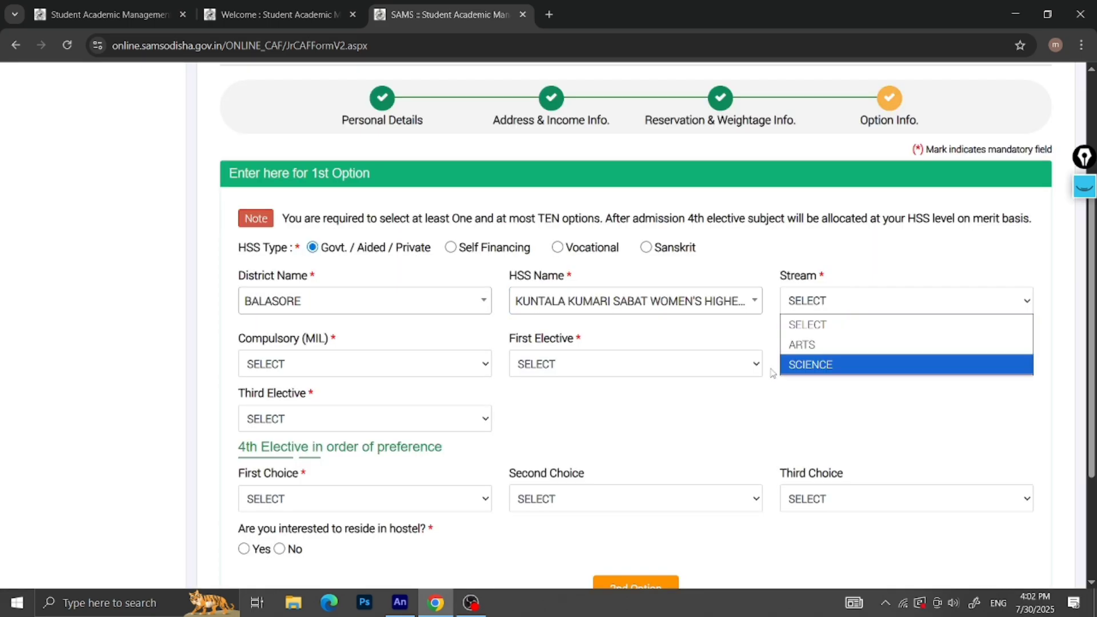
click(811, 362)
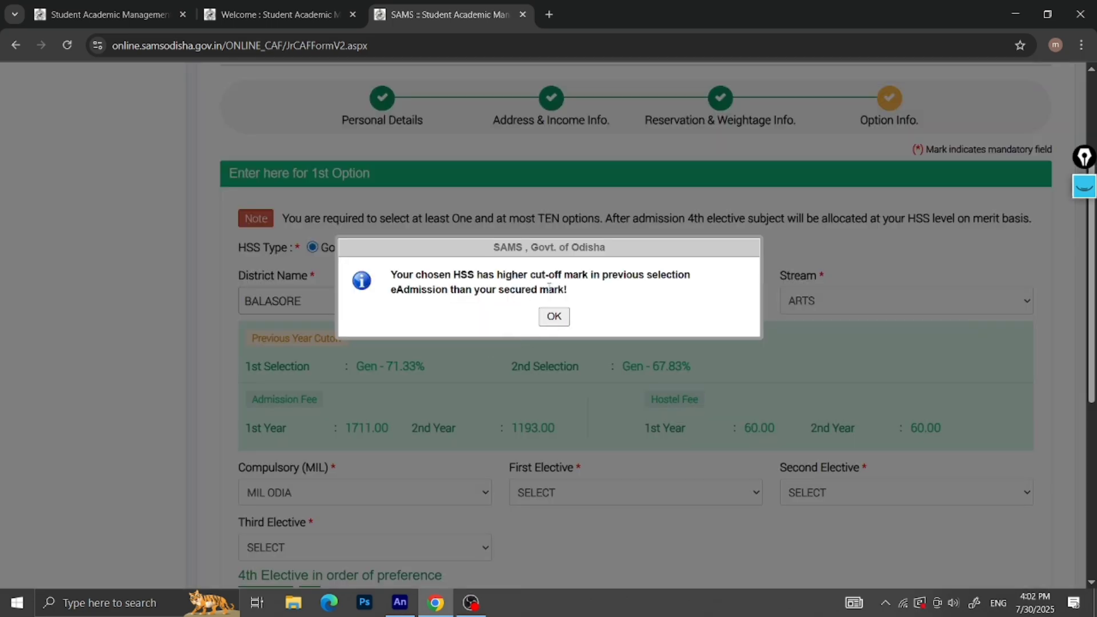
click(554, 317)
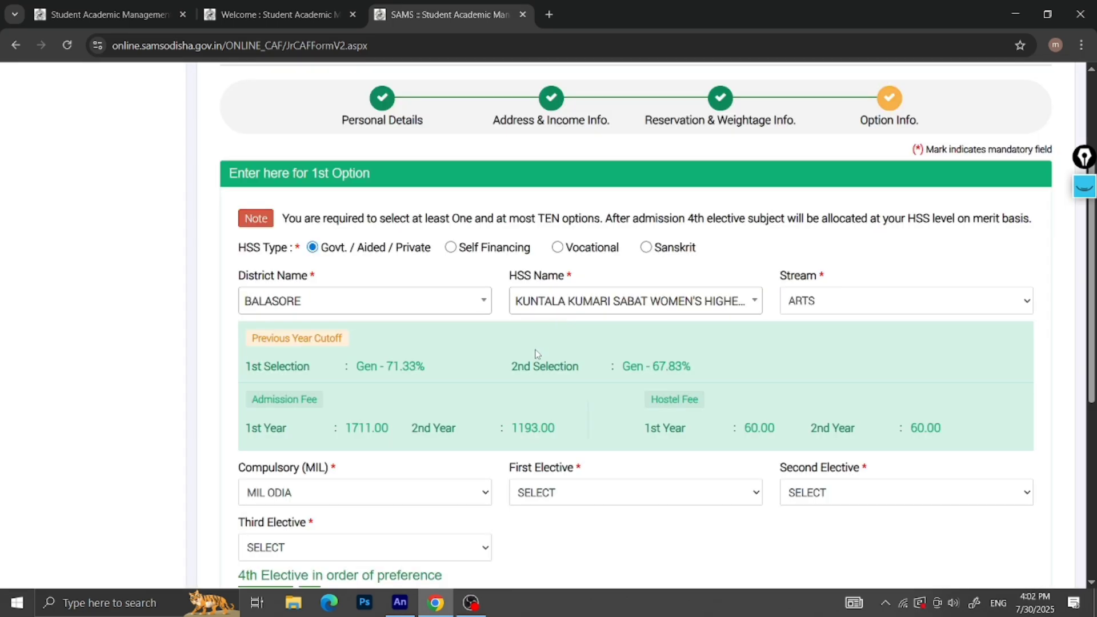
Step: Select MIL ODIA as the 1st option's compulsory language and open the First Elective choices
scroll(559, 322, down, 1)
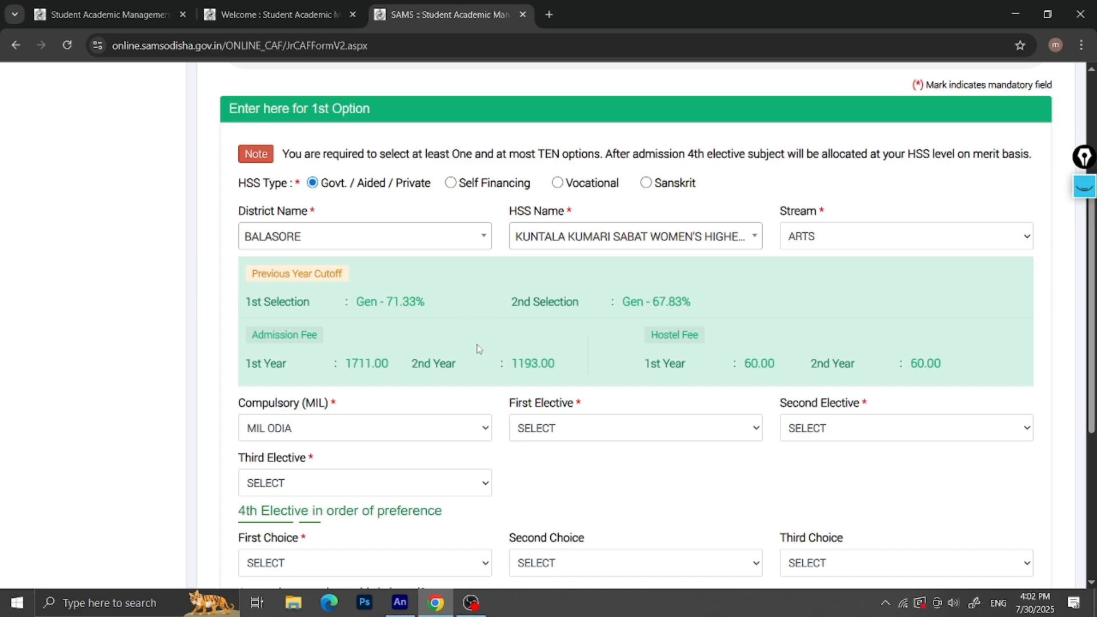
click(471, 433)
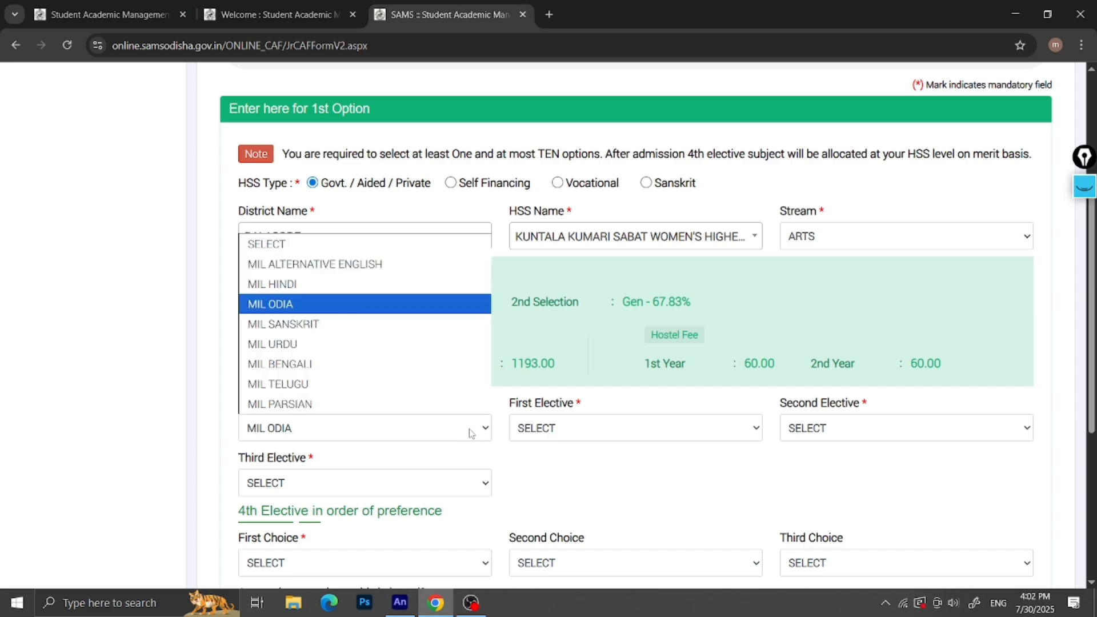
click(350, 305)
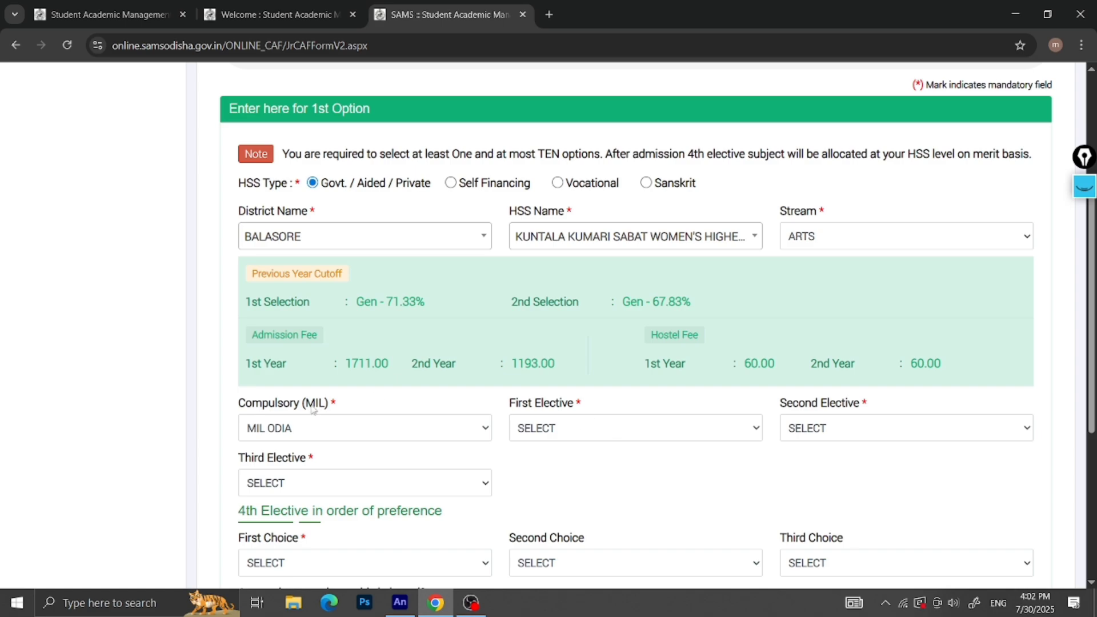
click(575, 429)
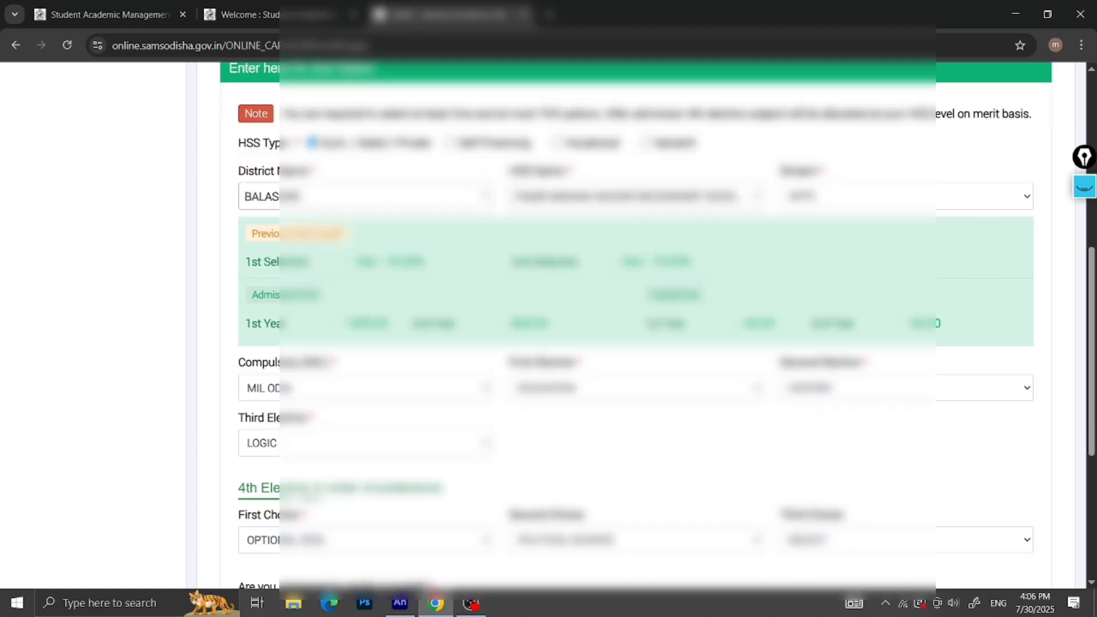
Step: Open the application preview from the last option and review its reservation, weightage and Options & Choices details
scroll(683, 360, down, 5)
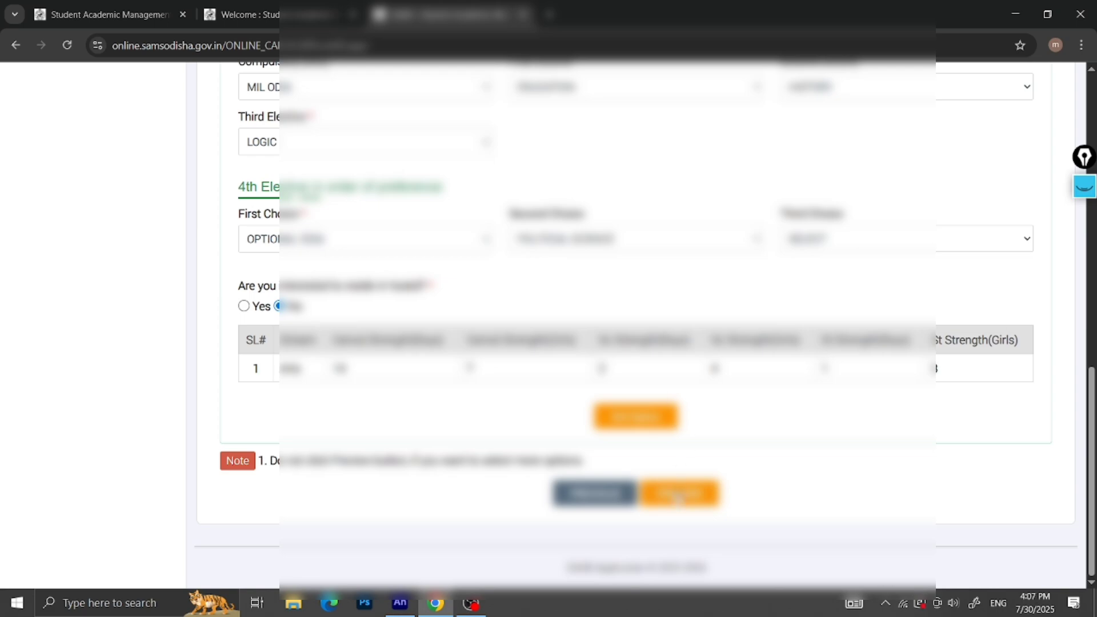
click(679, 493)
scroll(537, 371, down, 2)
scroll(424, 206, down, 15)
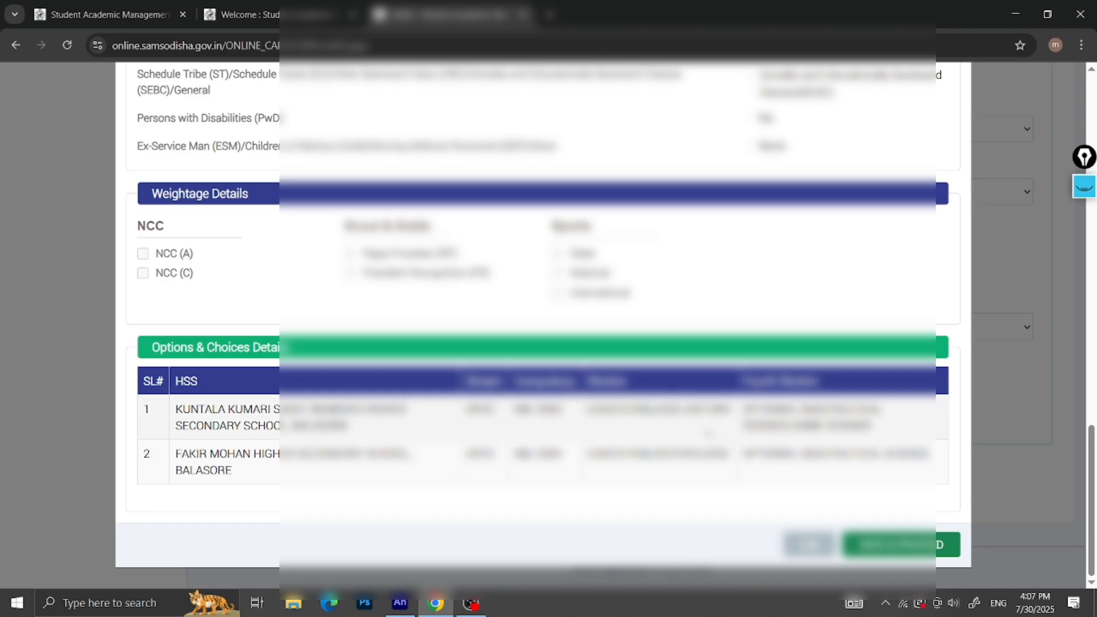
scroll(694, 422, up, 3)
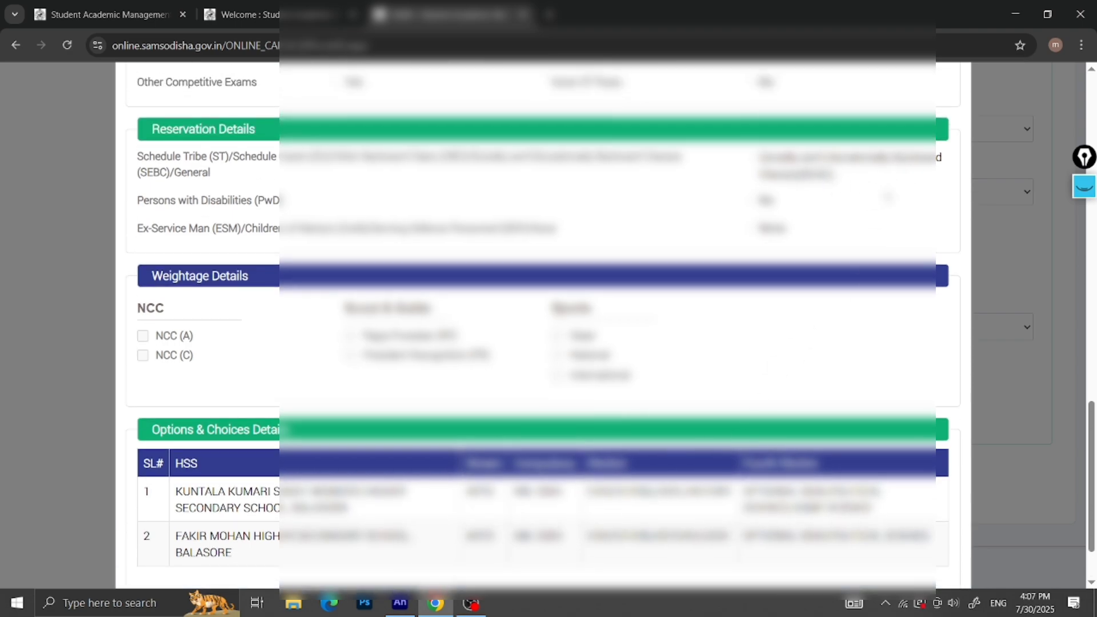
scroll(806, 349, down, 3)
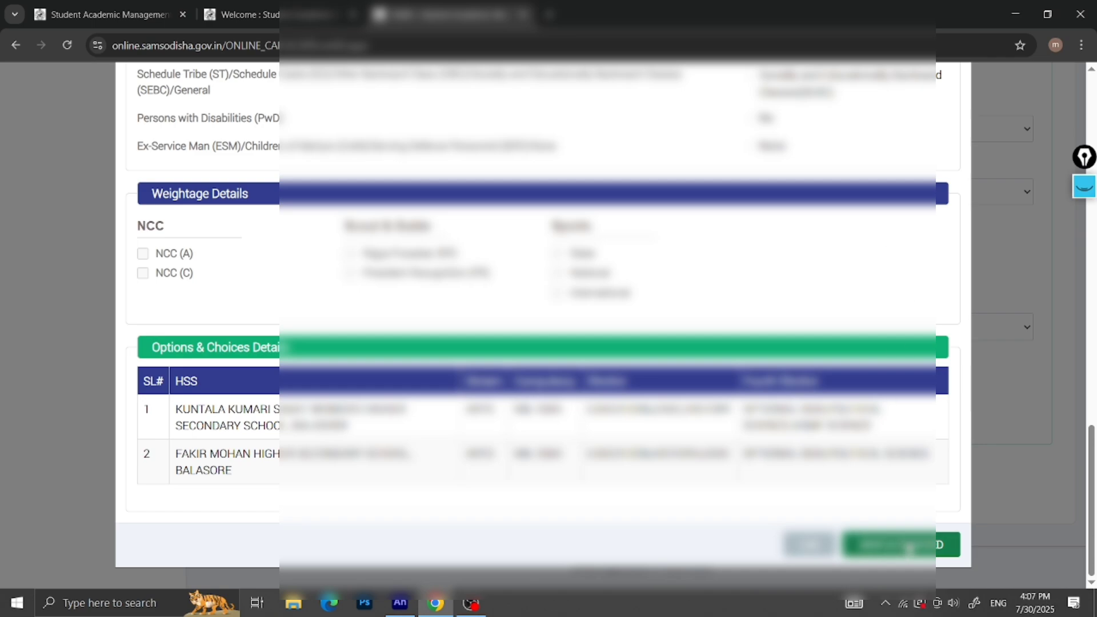
Step: Save the previewed application, confirm submitting the CAF information, and enter and submit the verification code
click(901, 545)
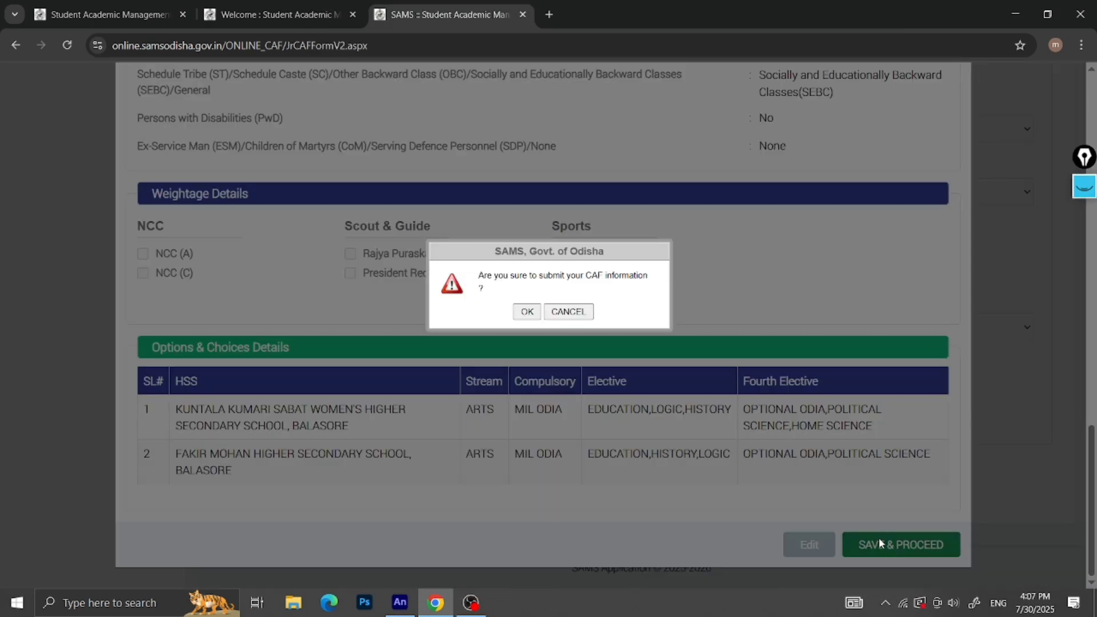
click(526, 312)
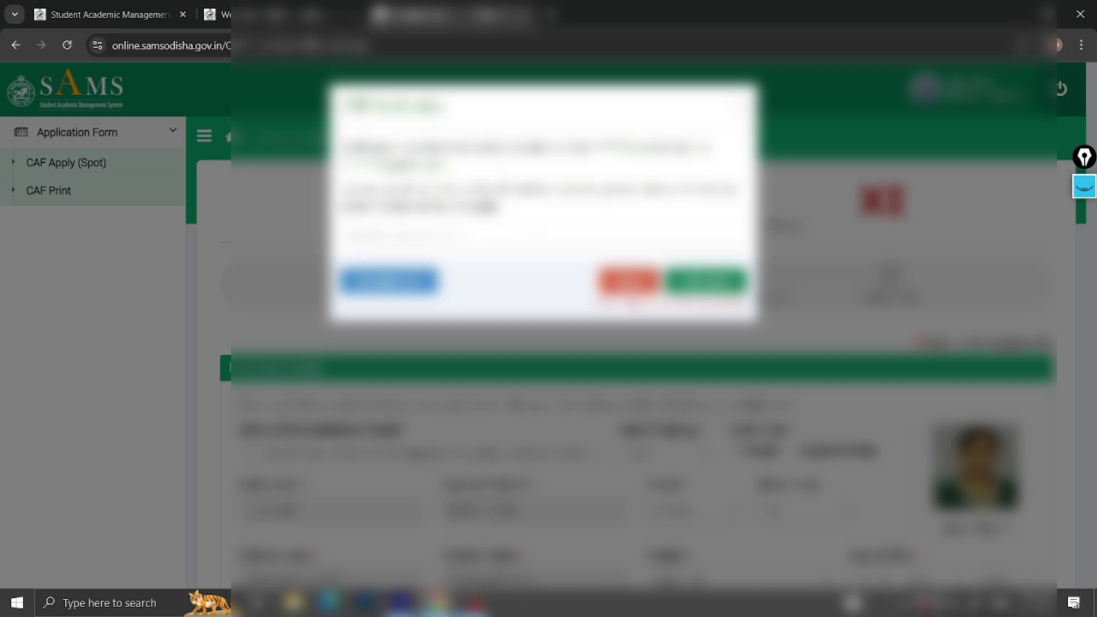
text(yes)
click(715, 281)
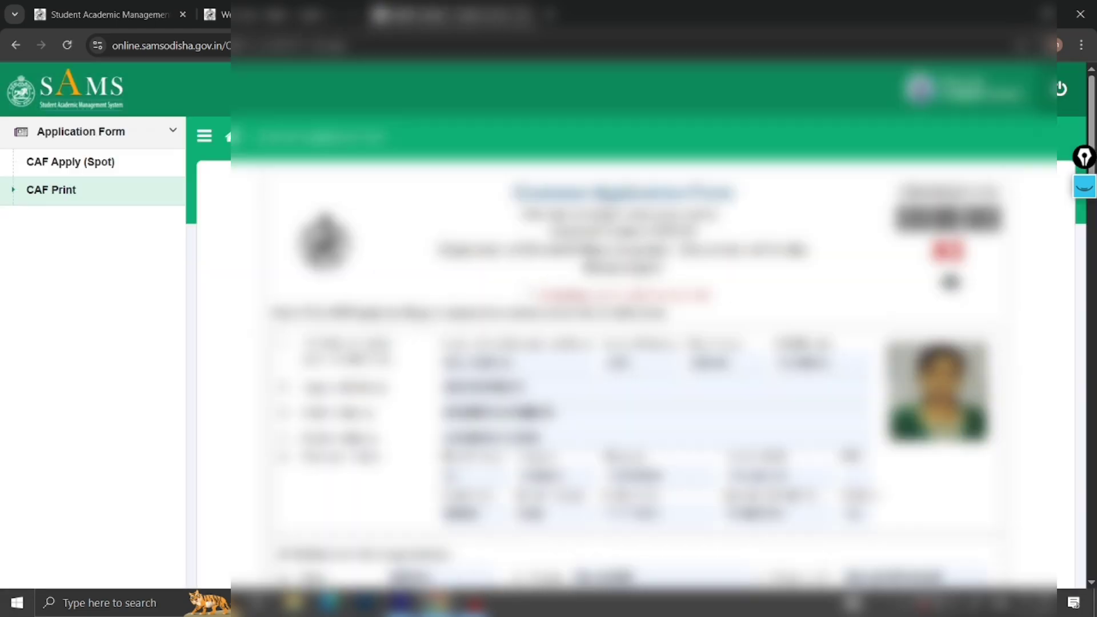
Step: Examine the submitted Common Application Form from personal details through the chosen options to the declaration and closing instructions
scroll(629, 343, down, 10)
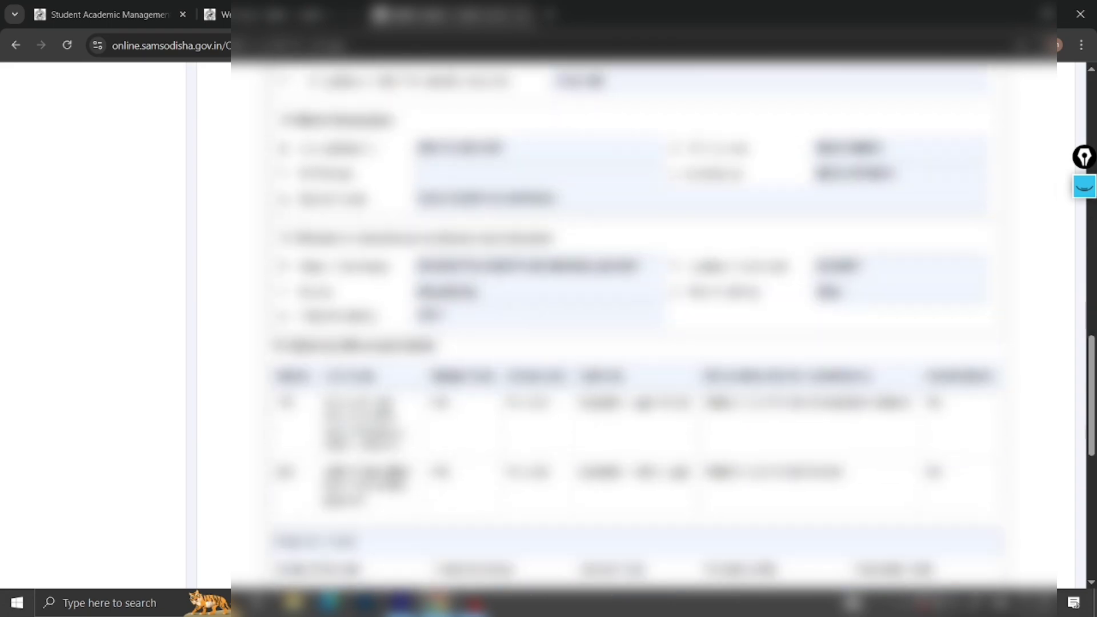
scroll(629, 343, down, 9)
scroll(629, 343, up, 5)
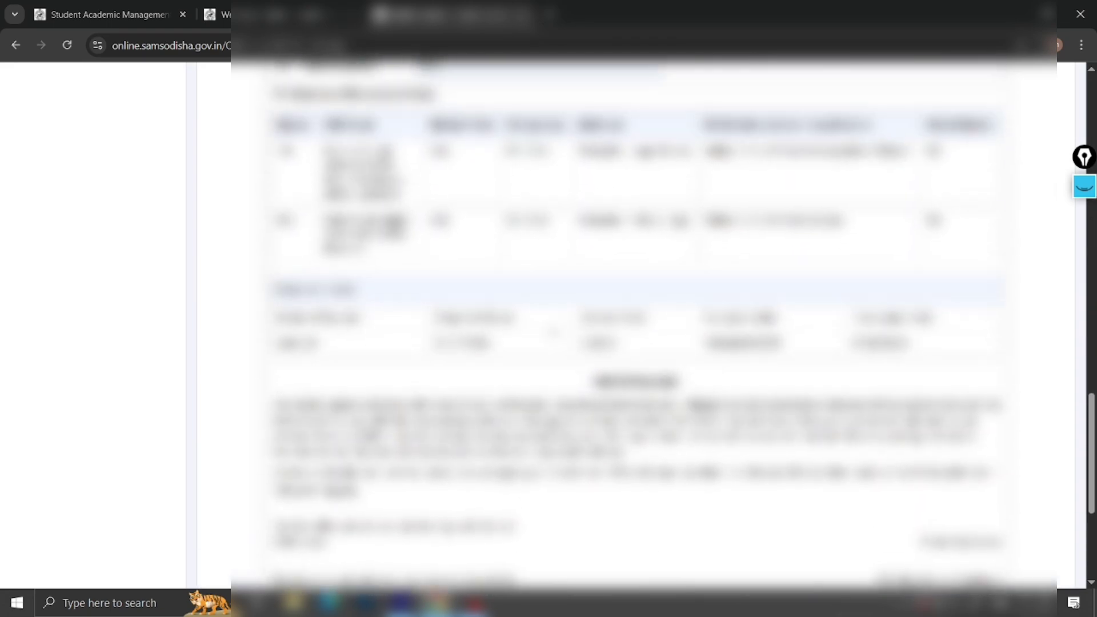
scroll(629, 343, up, 1)
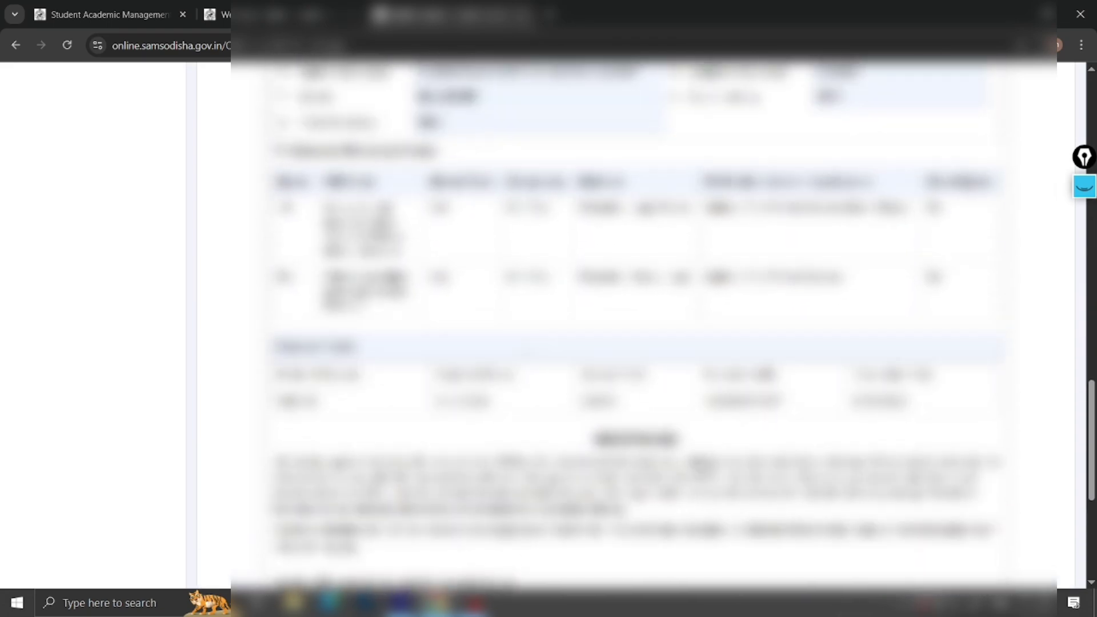
scroll(628, 343, up, 1)
scroll(629, 343, up, 1)
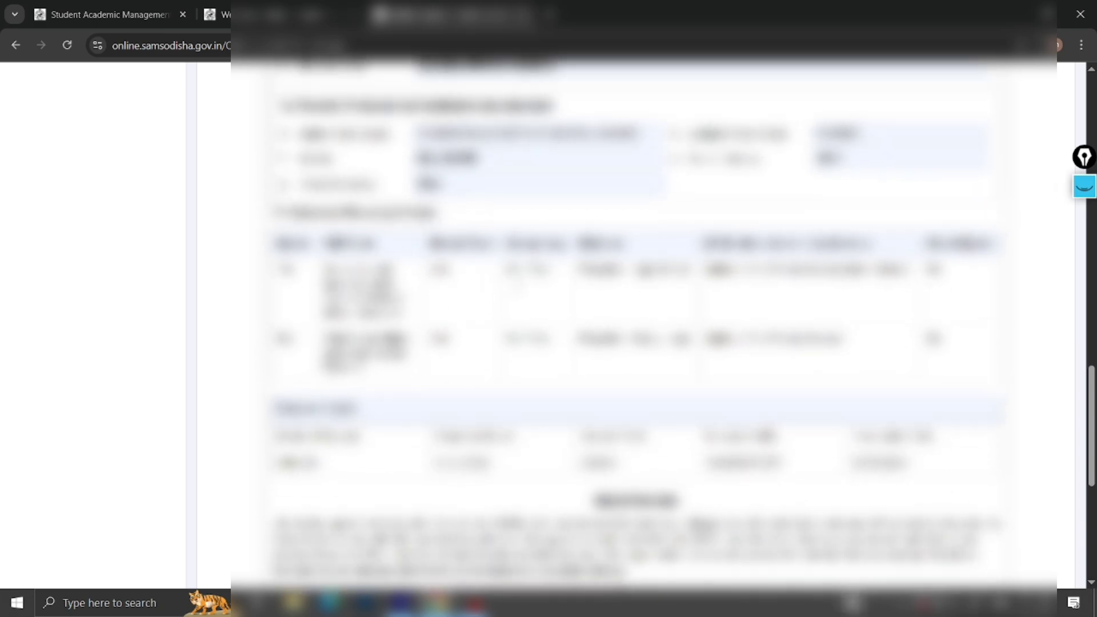
scroll(629, 343, up, 5)
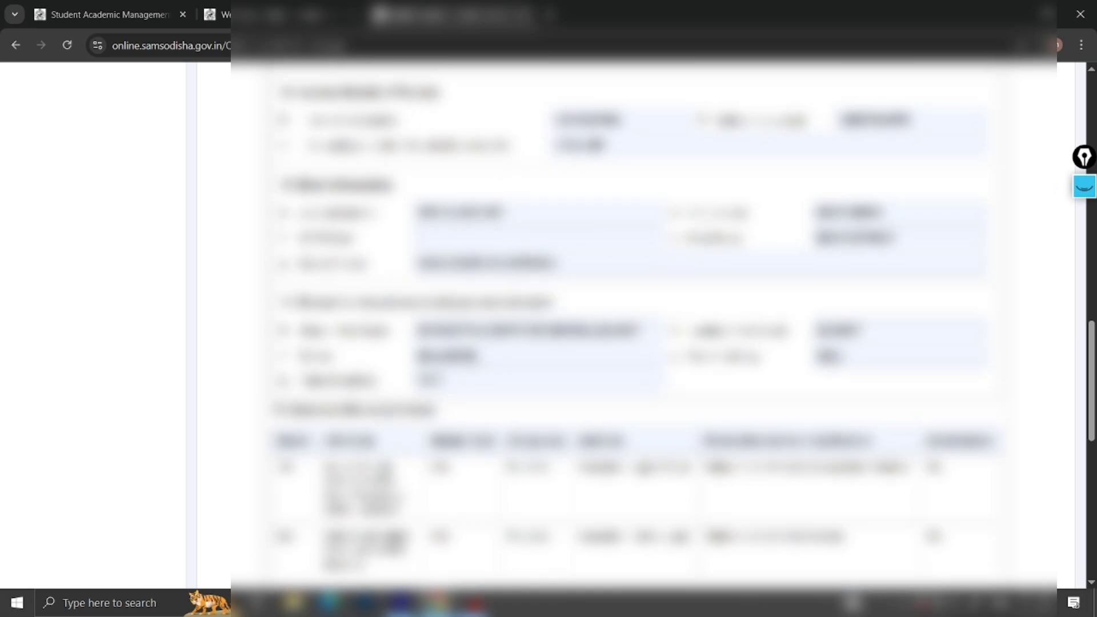
scroll(628, 343, up, 1)
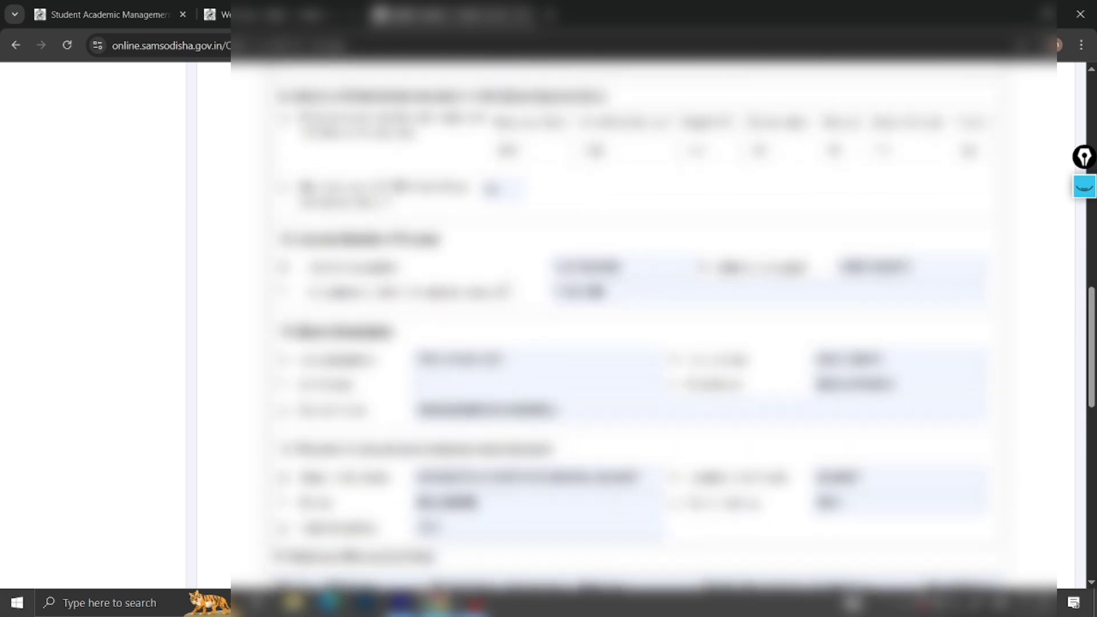
scroll(629, 343, up, 4)
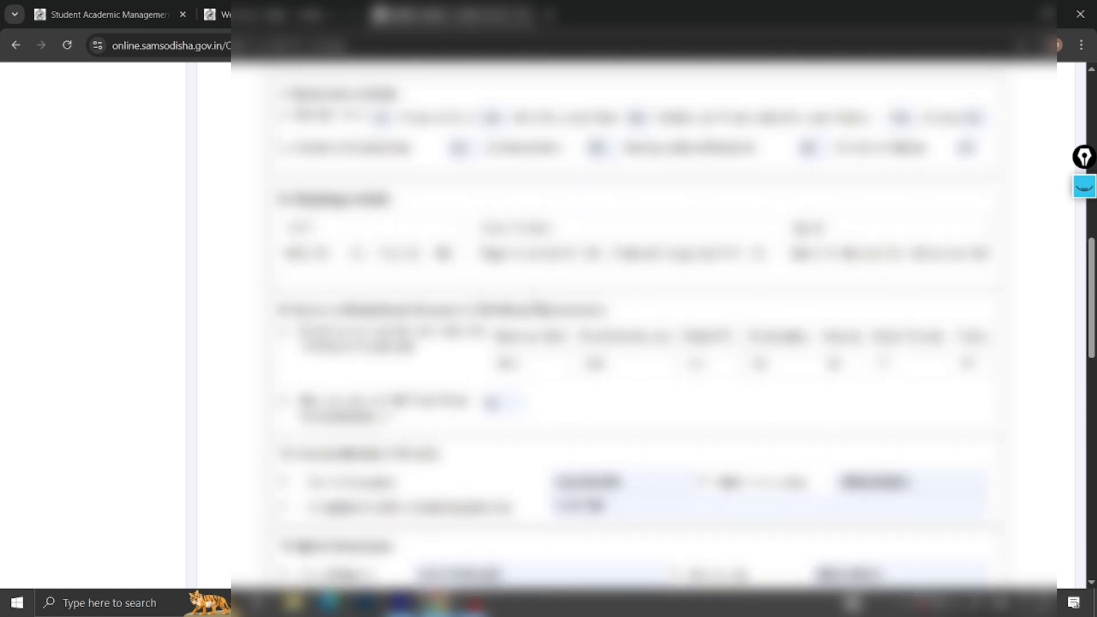
scroll(629, 343, up, 5)
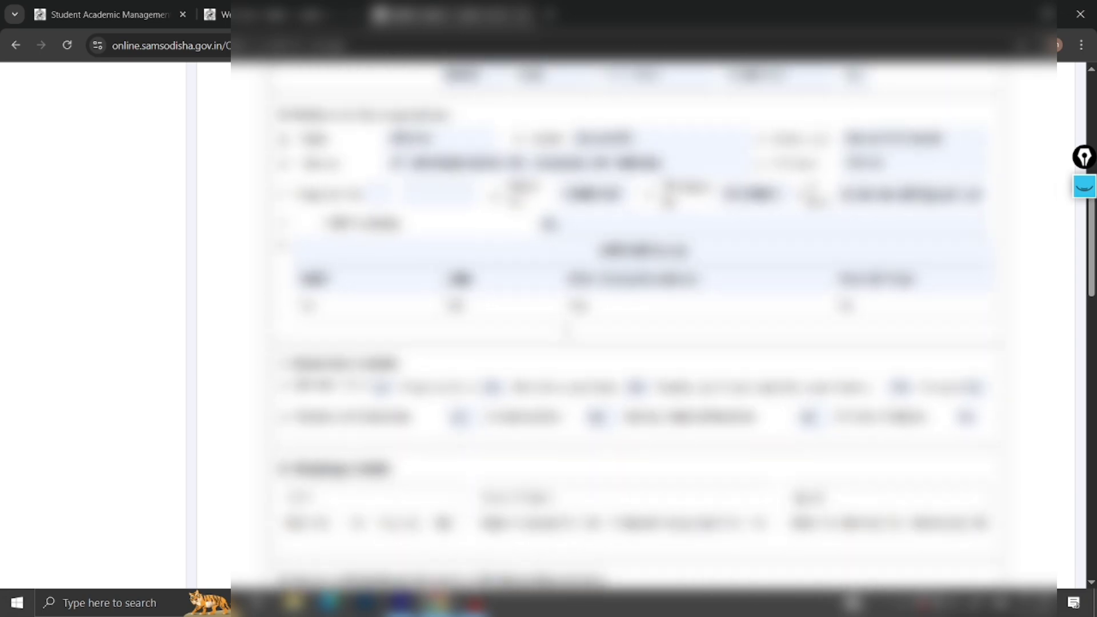
scroll(629, 343, up, 6)
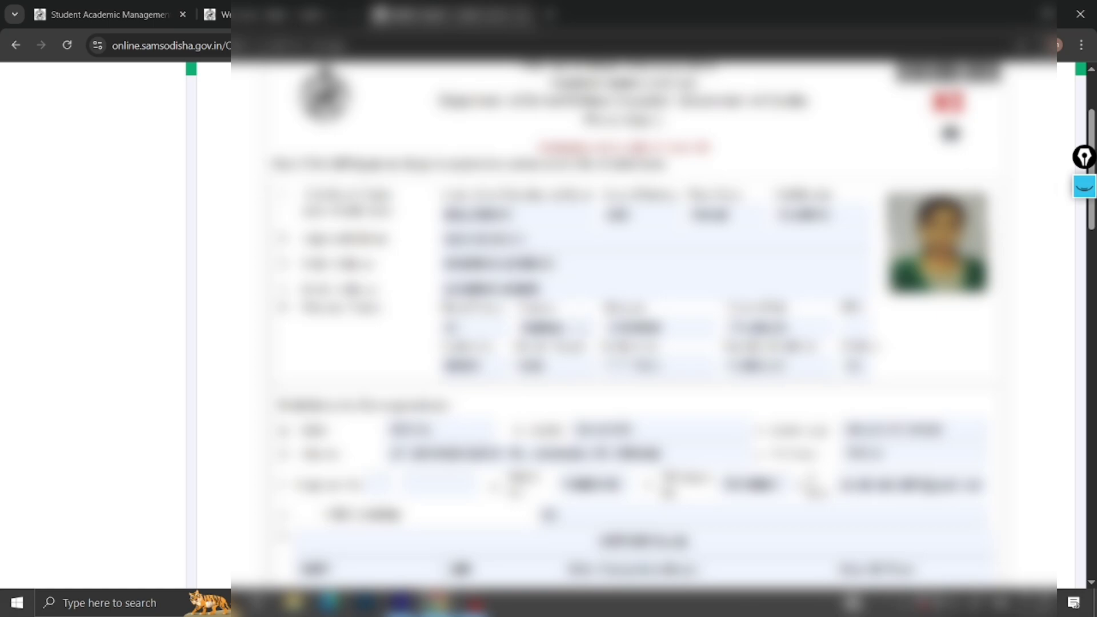
scroll(629, 343, down, 20)
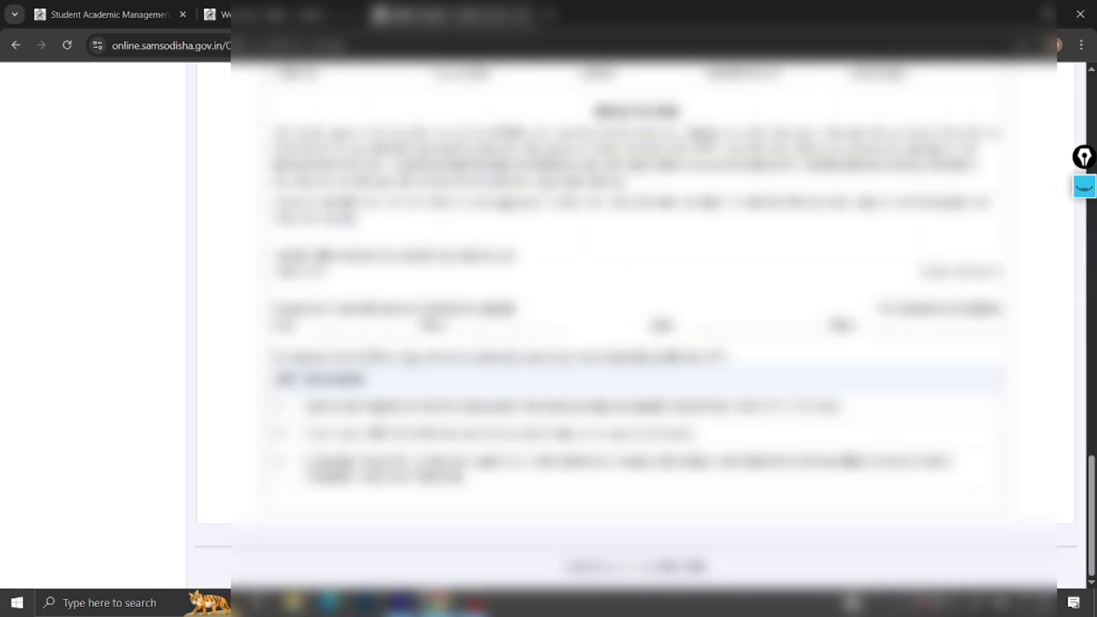
scroll(629, 343, up, 20)
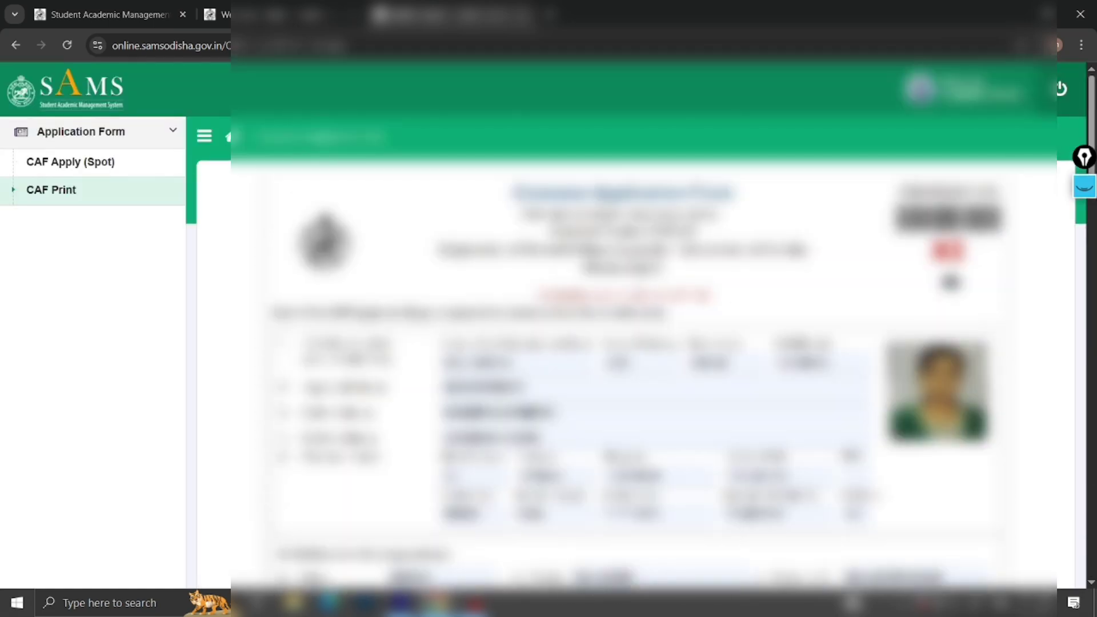
Step: Print the submitted Common Application Form to an Adobe Acrobat PDF document and bring up its save location
key(ctrl+p)
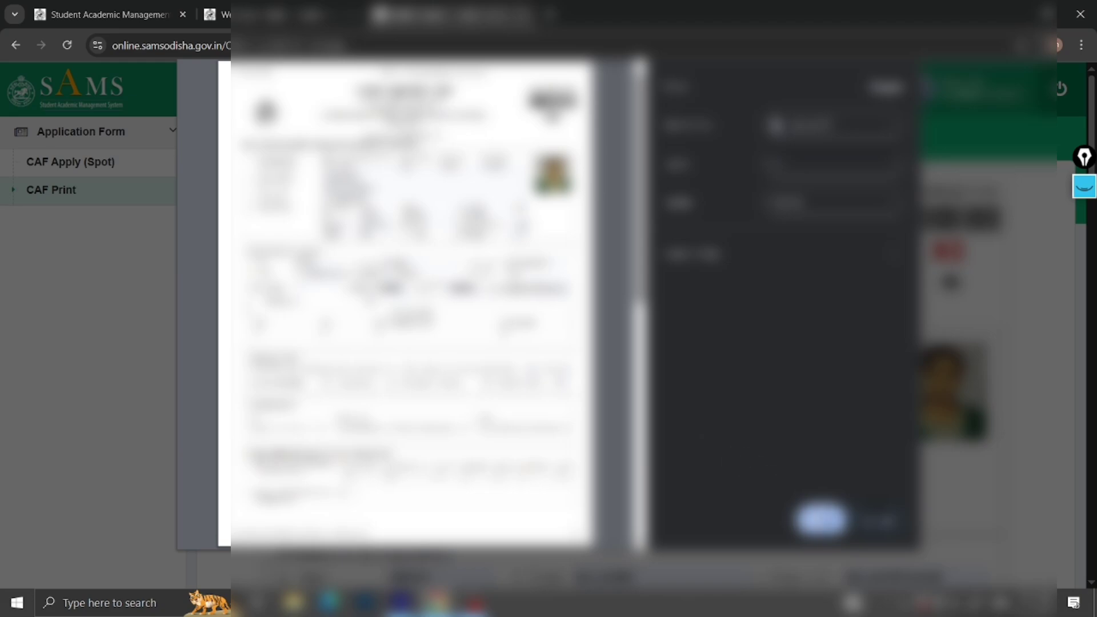
click(820, 519)
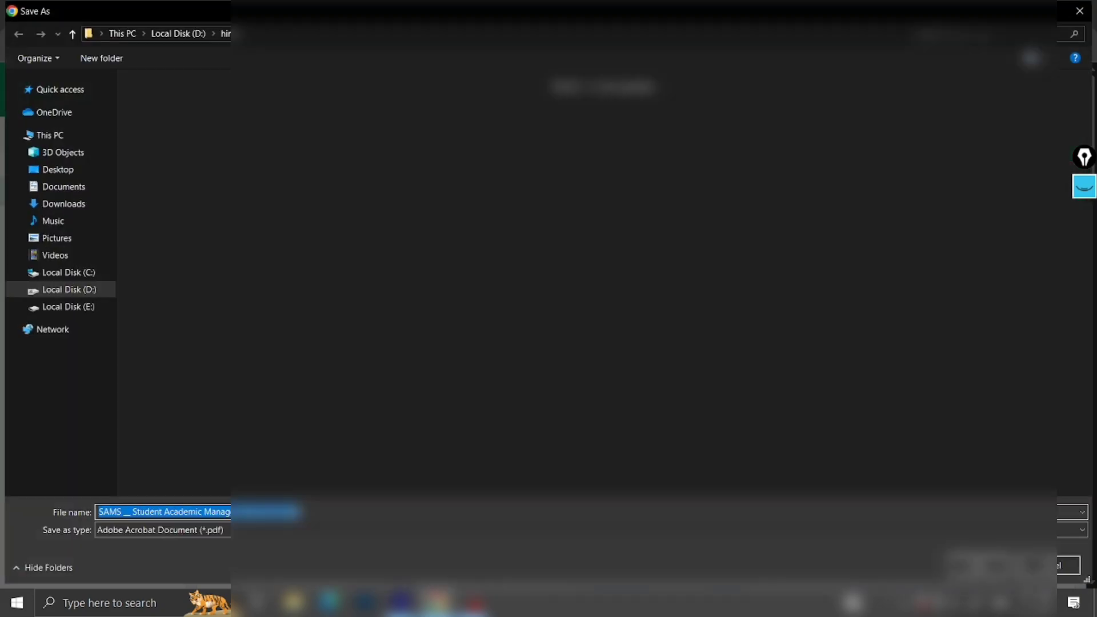